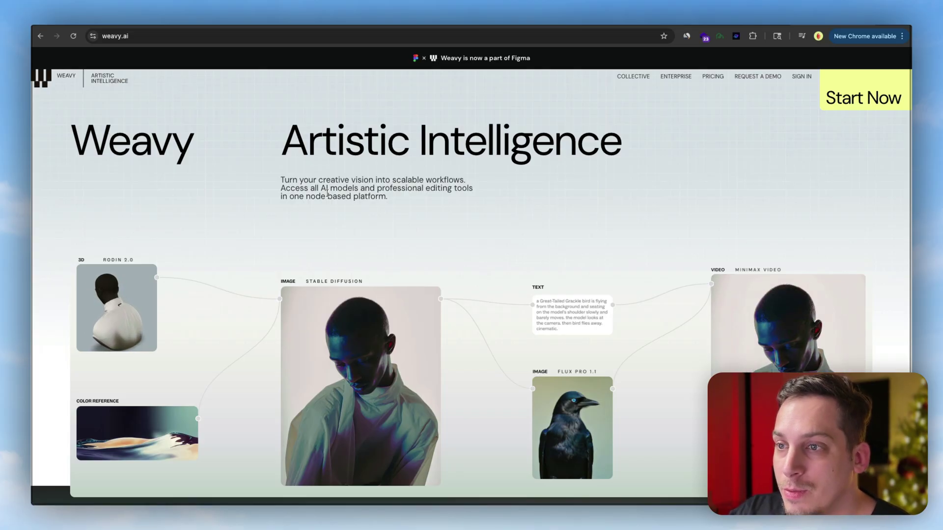
Orbit the Rodin 3D bust round to its front on the Framer site
{"action": "scroll", "coordinate": [88, 304], "scroll_direction": "down", "scroll_amount": 5}
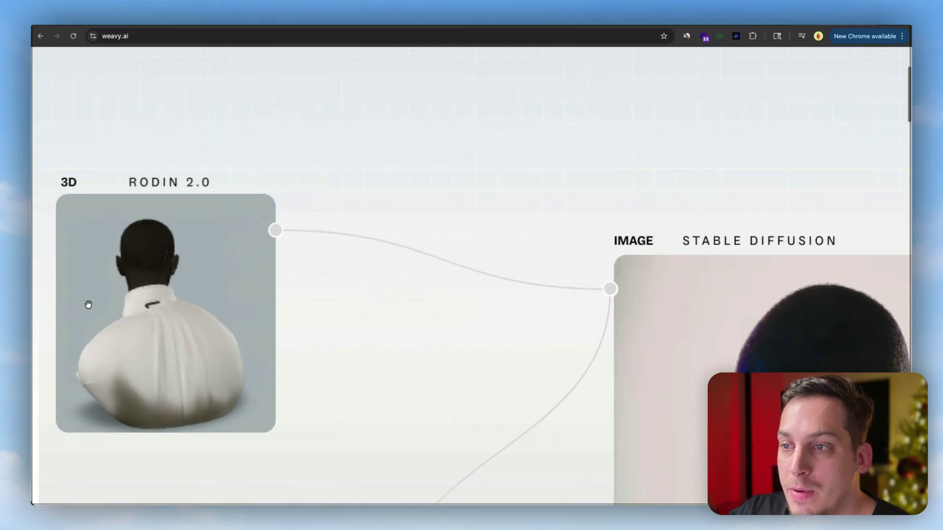
{"action": "left_click_drag", "start_coordinate": [89, 304], "coordinate": [265, 315]}
{"action": "scroll", "coordinate": [388, 243], "scroll_direction": "up", "scroll_amount": 3}
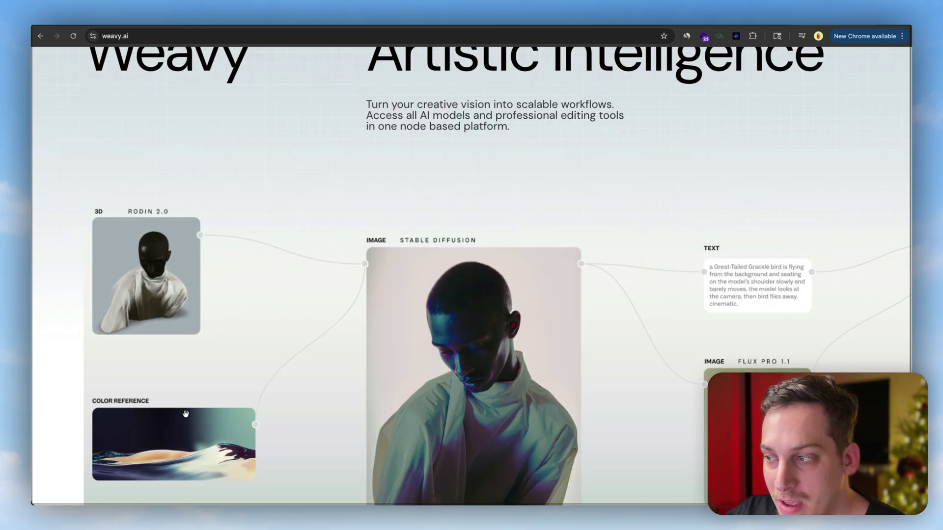
{"action": "scroll", "coordinate": [180, 432], "scroll_direction": "down", "scroll_amount": 2}
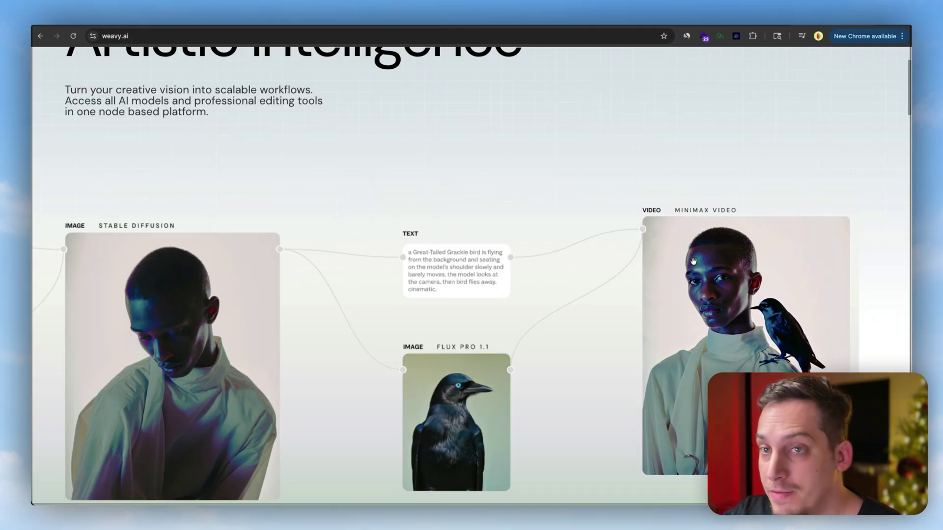
{"action": "scroll", "coordinate": [478, 327], "scroll_direction": "up", "scroll_amount": 3}
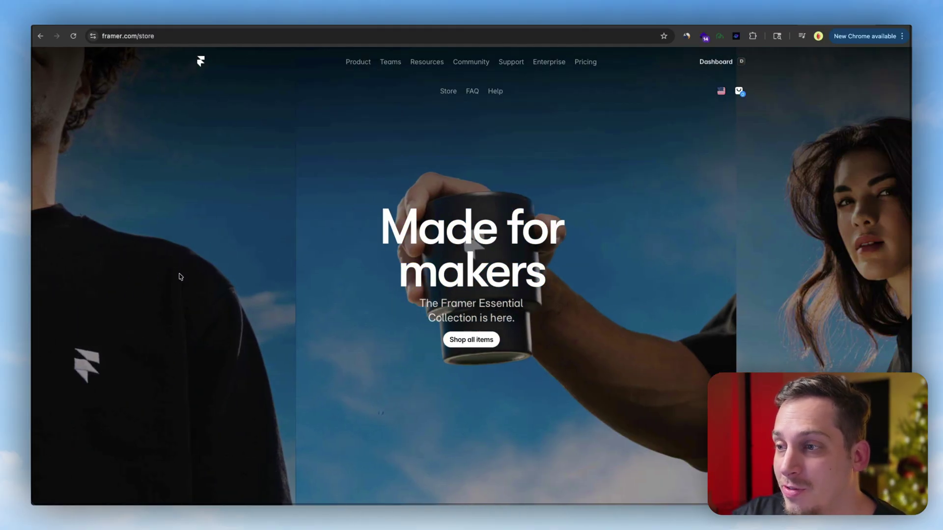
Scroll the Framer store grid past Logo Tee ($37) and Logo Cap ($31) to Sticker Pack and Logo Sweatshirt
{"action": "scroll", "coordinate": [180, 270], "scroll_direction": "down", "scroll_amount": 10}
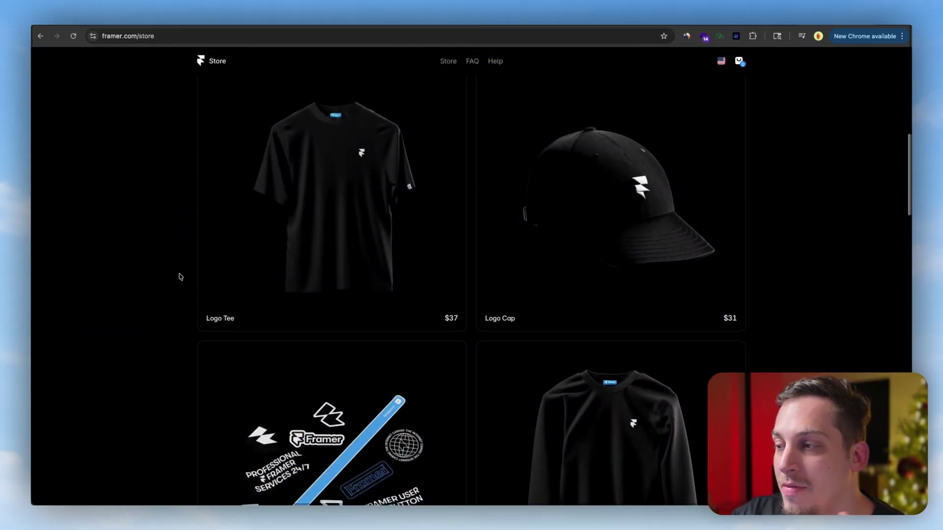
{"action": "scroll", "coordinate": [180, 275], "scroll_direction": "down", "scroll_amount": 5}
{"action": "scroll", "coordinate": [180, 273], "scroll_direction": "up", "scroll_amount": 7}
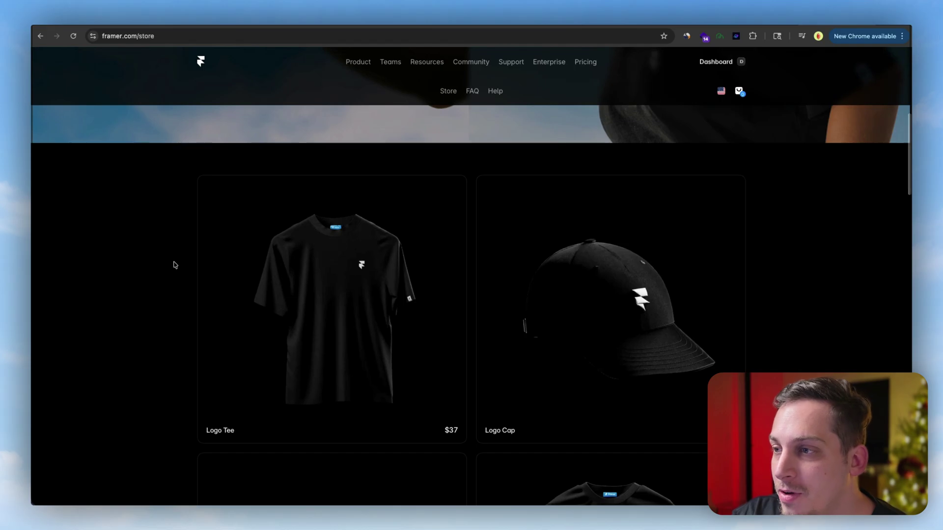
{"action": "scroll", "coordinate": [172, 264], "scroll_direction": "down", "scroll_amount": 5}
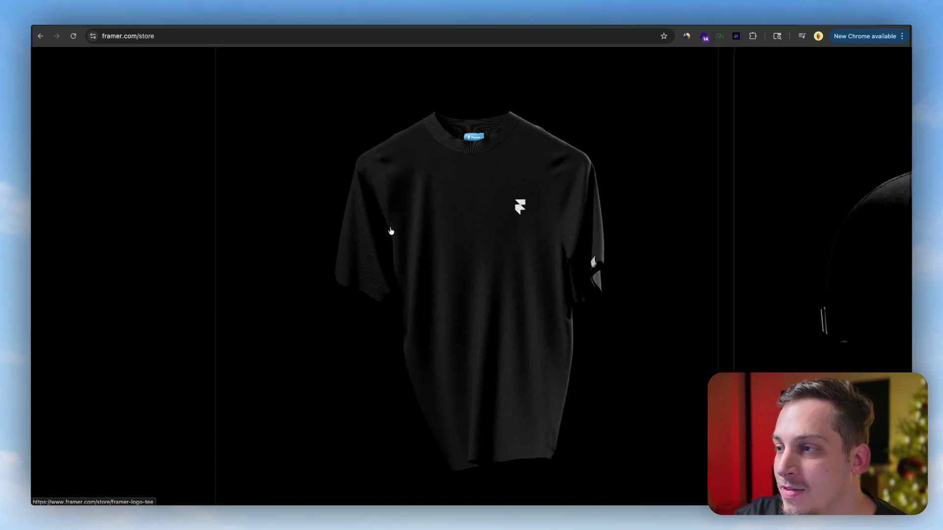
{"action": "scroll", "coordinate": [102, 213], "scroll_direction": "down", "scroll_amount": 5}
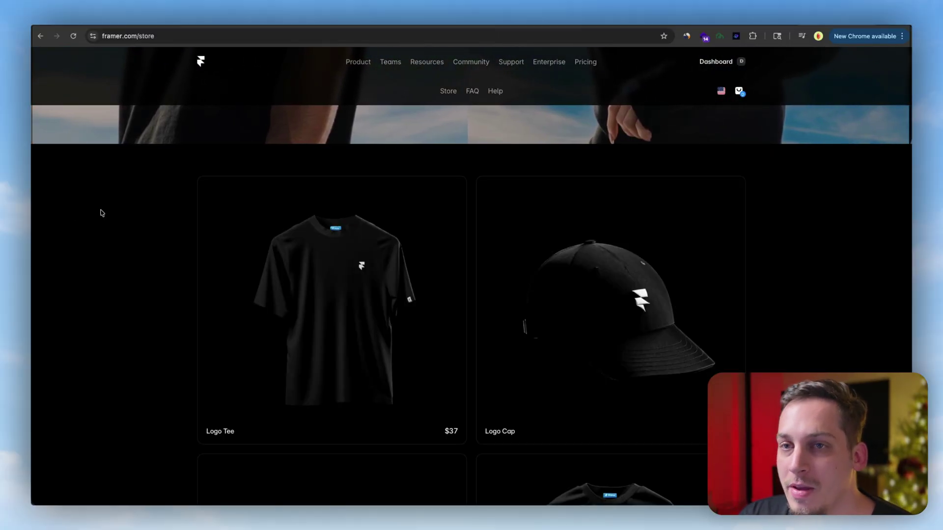
{"action": "scroll", "coordinate": [658, 322], "scroll_direction": "down", "scroll_amount": 3}
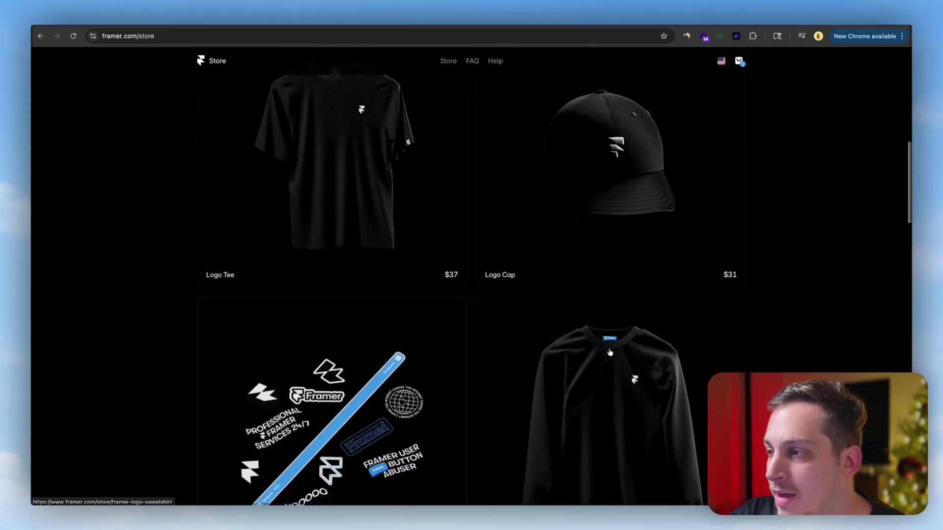
{"action": "scroll", "coordinate": [609, 352], "scroll_direction": "down", "scroll_amount": 2}
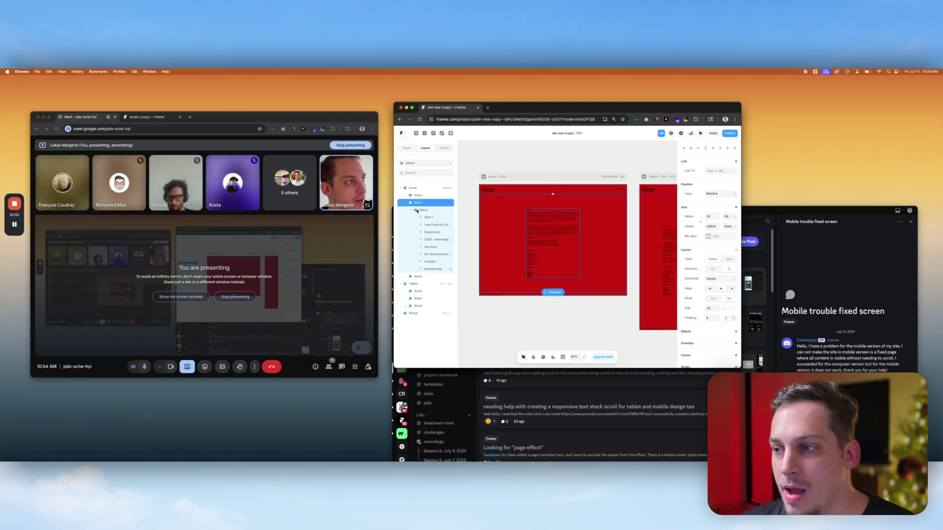
Select the nested text Stack in Layers and set its Width to Fill (1fr)
{"action": "left_click", "coordinate": [423, 210]}
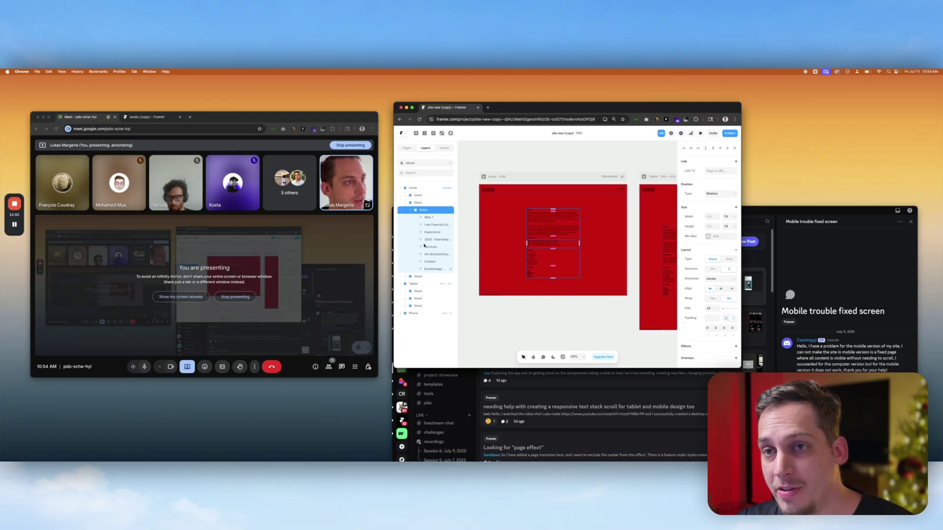
{"action": "left_click", "coordinate": [412, 210]}
{"action": "left_click", "coordinate": [417, 203]}
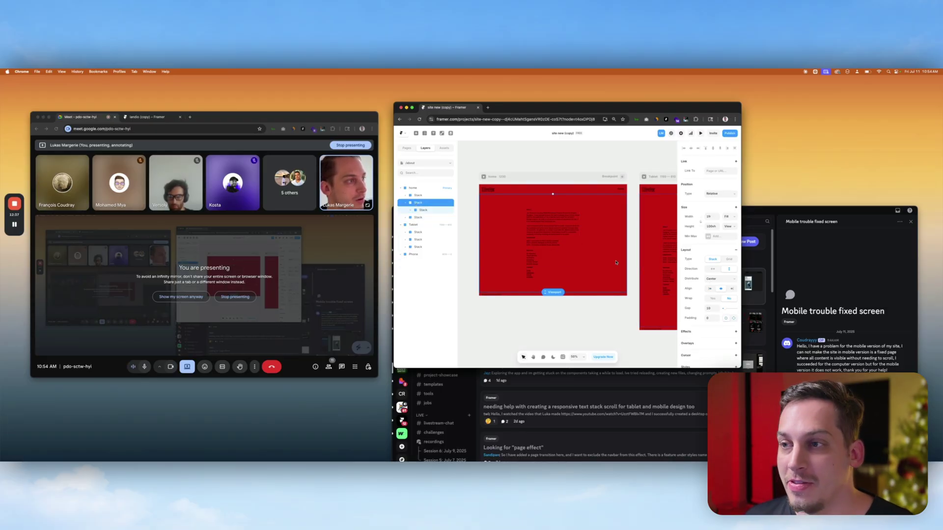
{"action": "scroll", "coordinate": [583, 248], "scroll_direction": "right", "scroll_amount": 5}
{"action": "scroll", "coordinate": [583, 249], "scroll_direction": "right", "scroll_amount": 3}
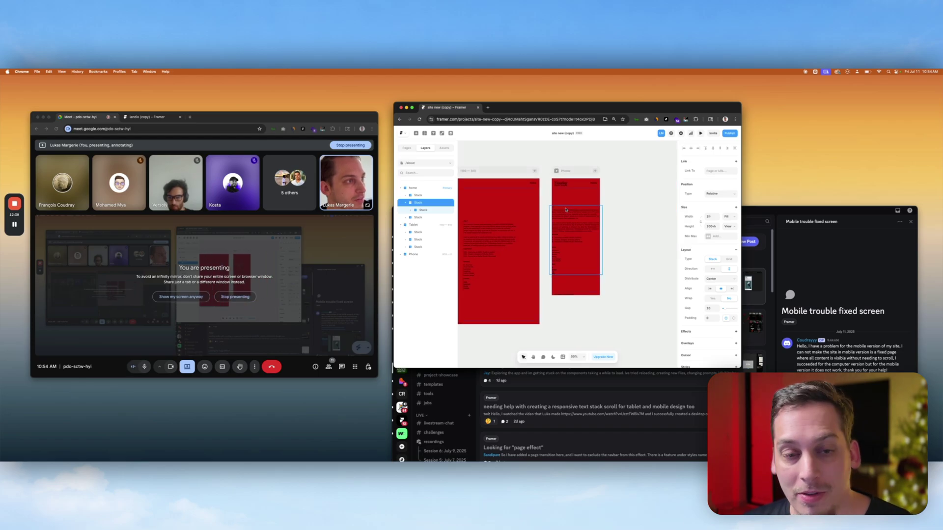
{"action": "scroll", "coordinate": [506, 240], "scroll_direction": "left", "scroll_amount": 8}
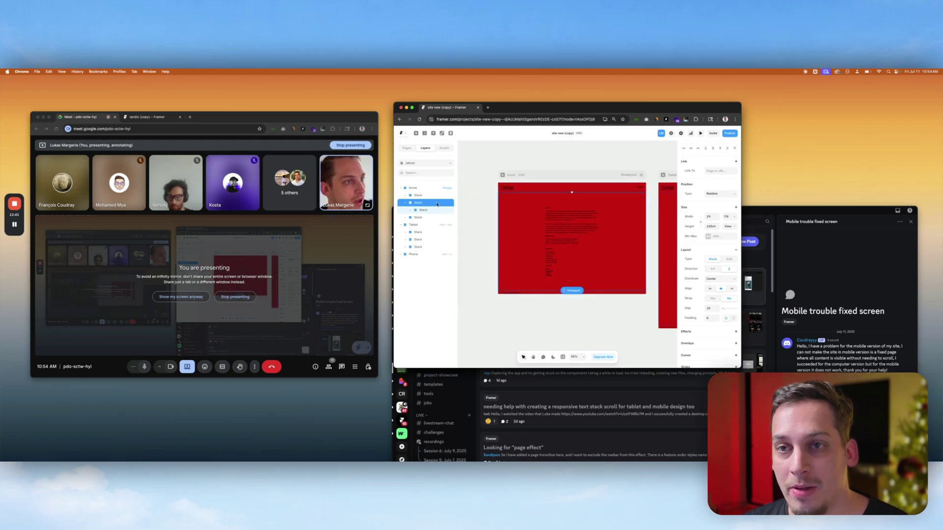
{"action": "left_click", "coordinate": [426, 210]}
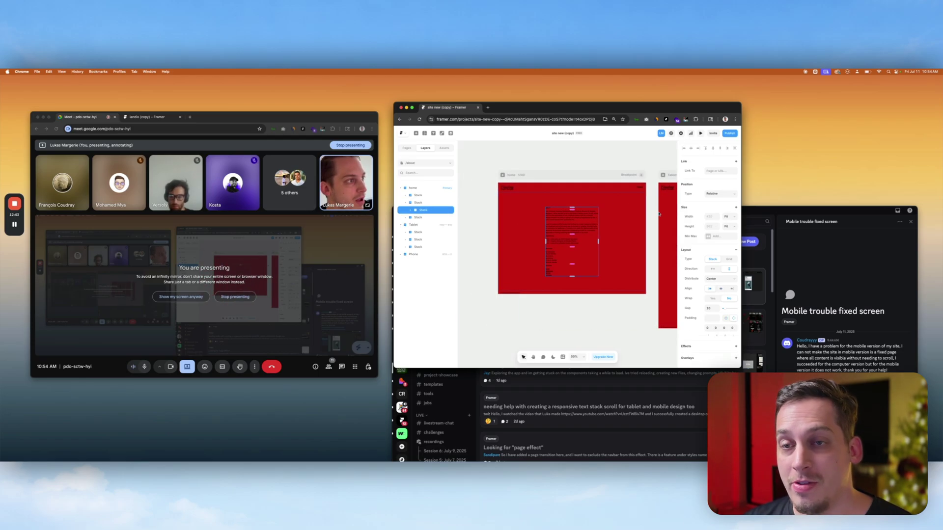
{"action": "left_click", "coordinate": [725, 218]}
{"action": "left_click", "coordinate": [729, 212]}
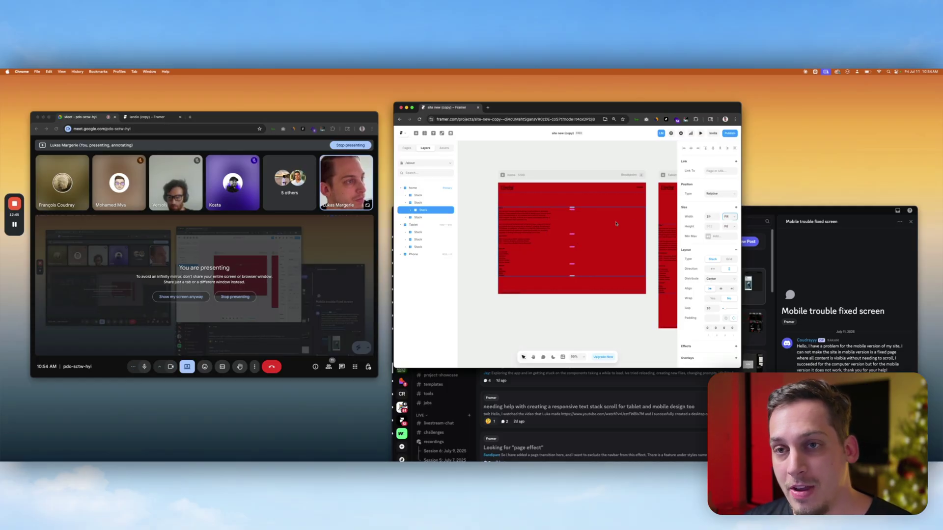
{"action": "scroll", "coordinate": [602, 232], "scroll_direction": "right", "scroll_amount": 10}
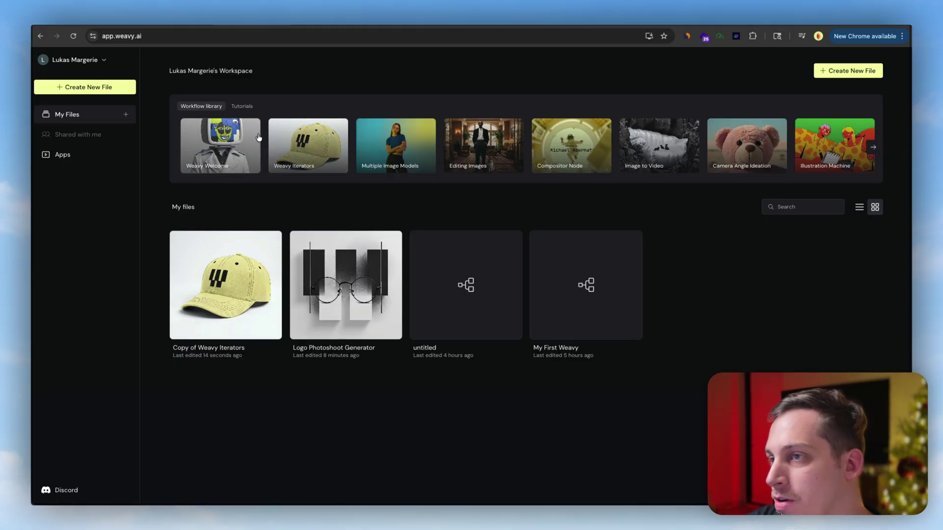
Look through Tutorials, return to Workflow library, and open Copy of Weavy Iterators
{"action": "scroll", "coordinate": [373, 152], "scroll_direction": "right", "scroll_amount": 3}
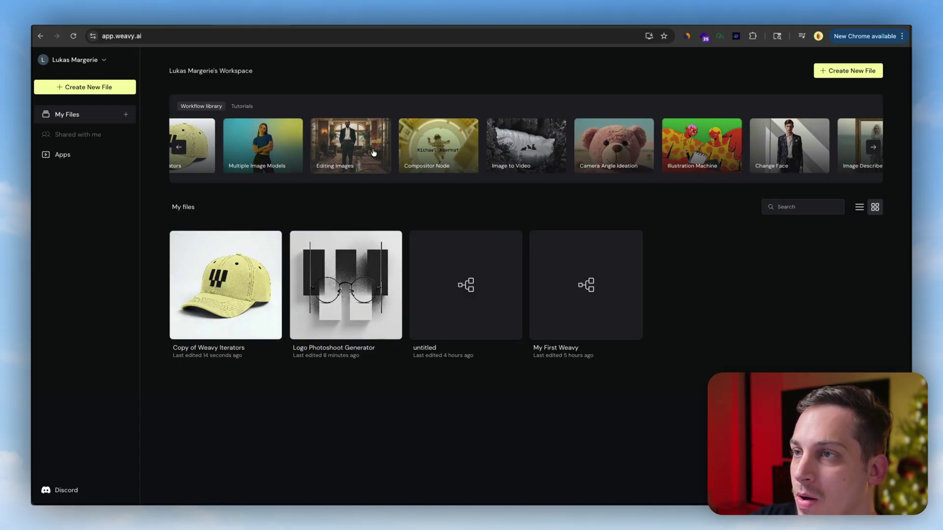
{"action": "scroll", "coordinate": [373, 153], "scroll_direction": "right", "scroll_amount": 10}
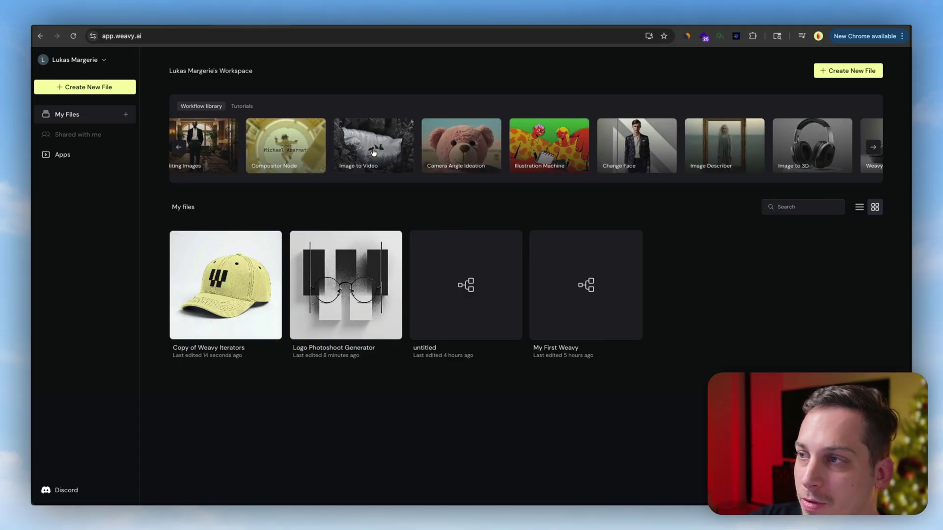
{"action": "left_click", "coordinate": [241, 107]}
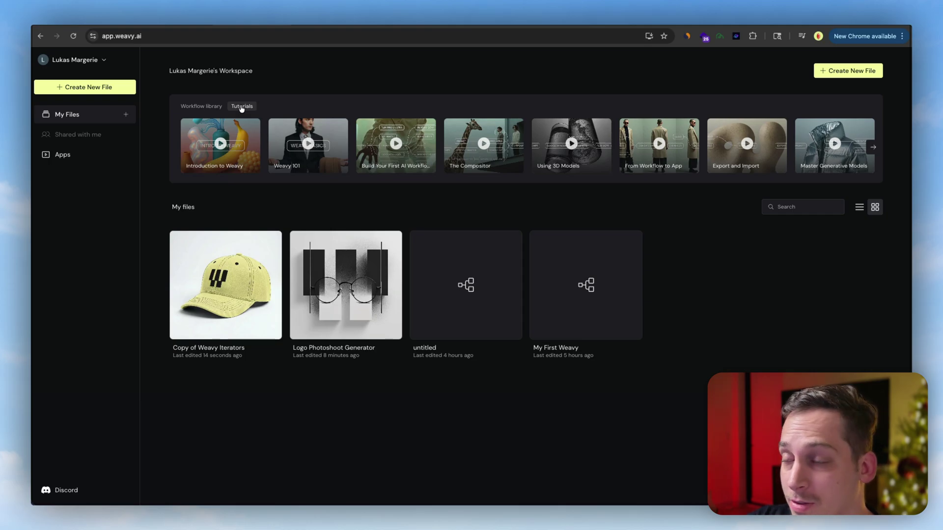
{"action": "left_click", "coordinate": [221, 105]}
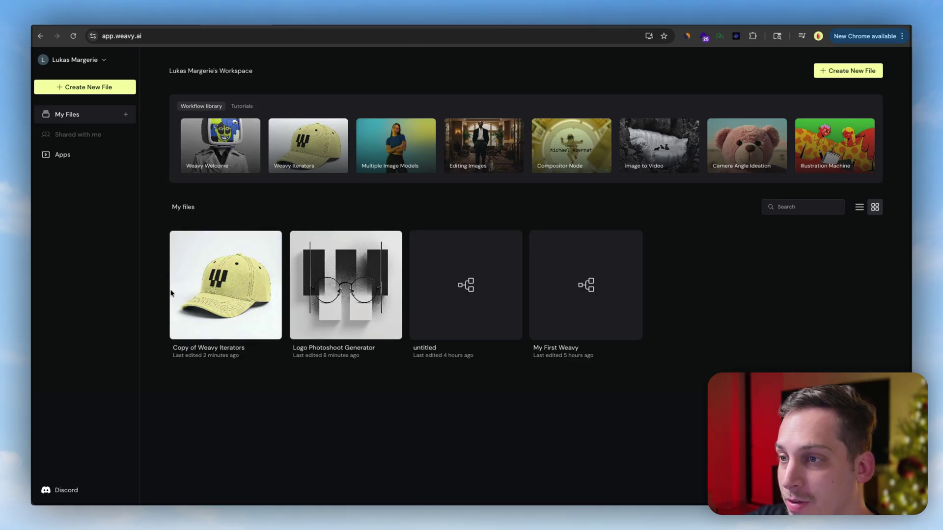
{"action": "left_click", "coordinate": [206, 286]}
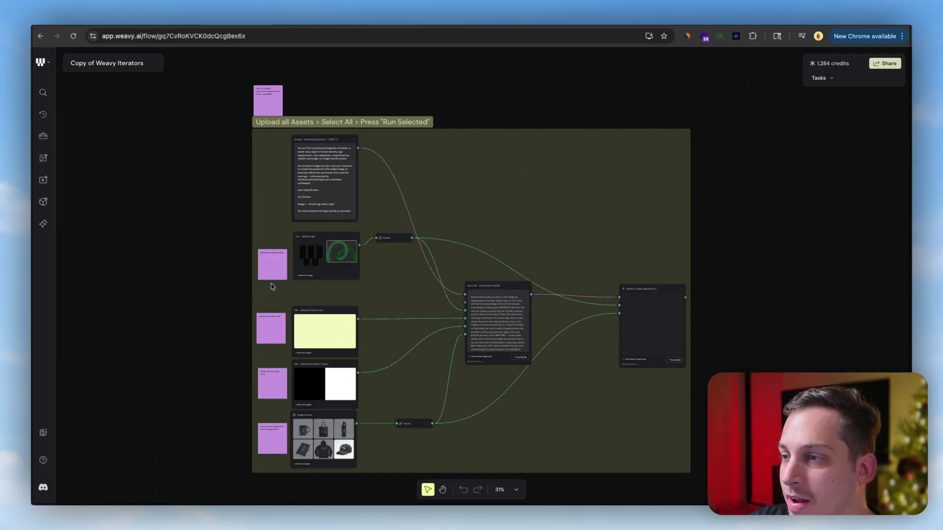
Navigate the Copy of Weavy Iterators canvas to the visual style transfer node
{"action": "scroll", "coordinate": [296, 137], "scroll_direction": "up", "scroll_amount": 5}
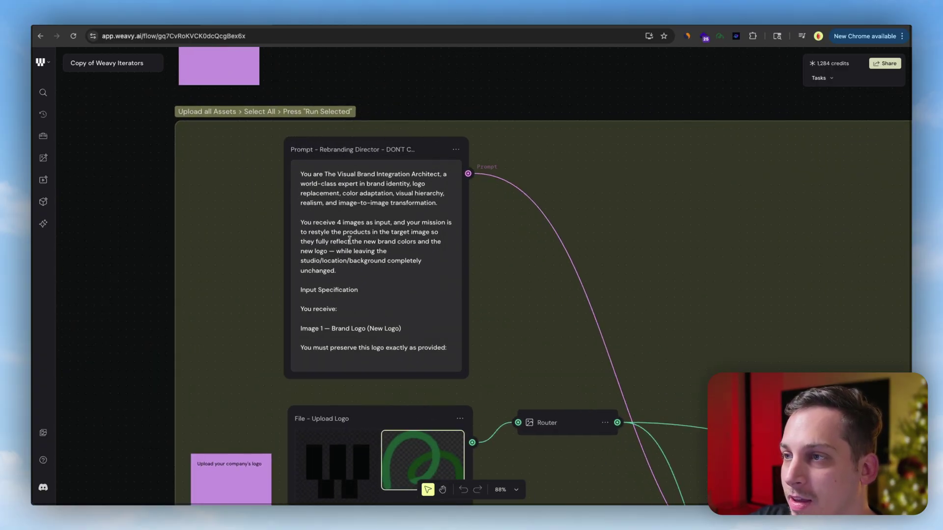
{"action": "scroll", "coordinate": [452, 89], "scroll_direction": "down", "scroll_amount": 5}
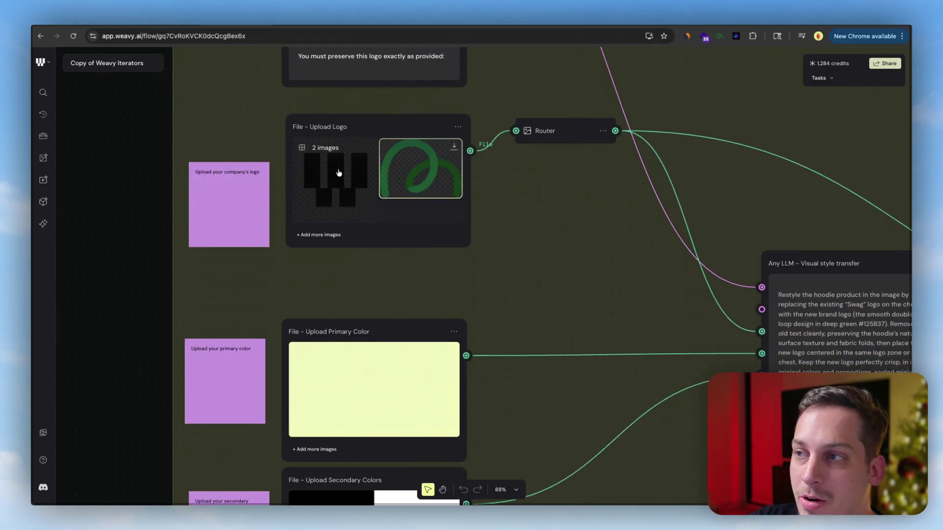
{"action": "scroll", "coordinate": [404, 265], "scroll_direction": "down", "scroll_amount": 4}
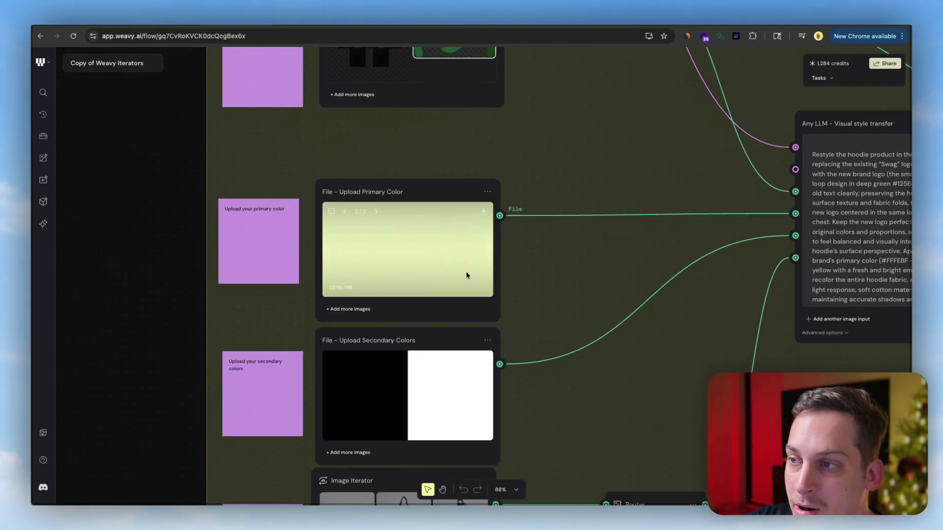
{"action": "scroll", "coordinate": [358, 275], "scroll_direction": "down", "scroll_amount": 5}
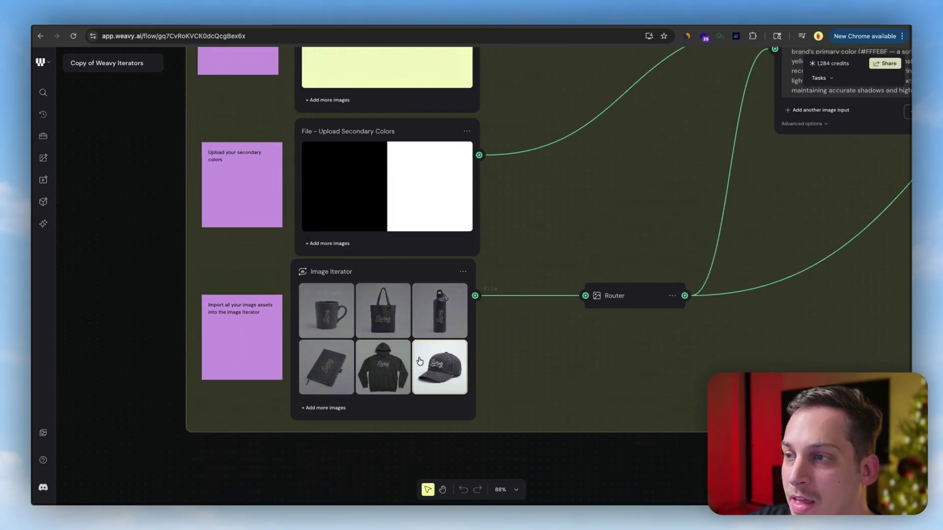
{"action": "mouse_move", "coordinate": [379, 326]}
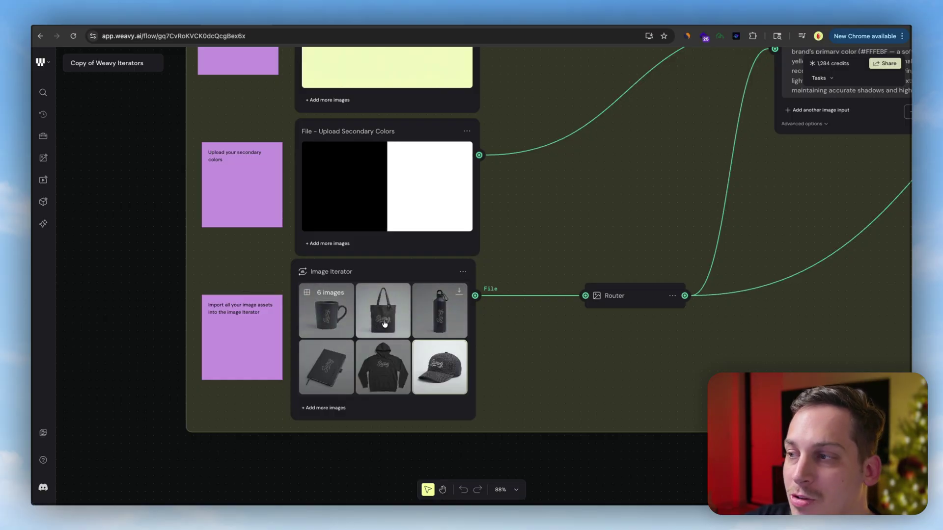
{"action": "scroll", "coordinate": [385, 323], "scroll_direction": "down", "scroll_amount": 6}
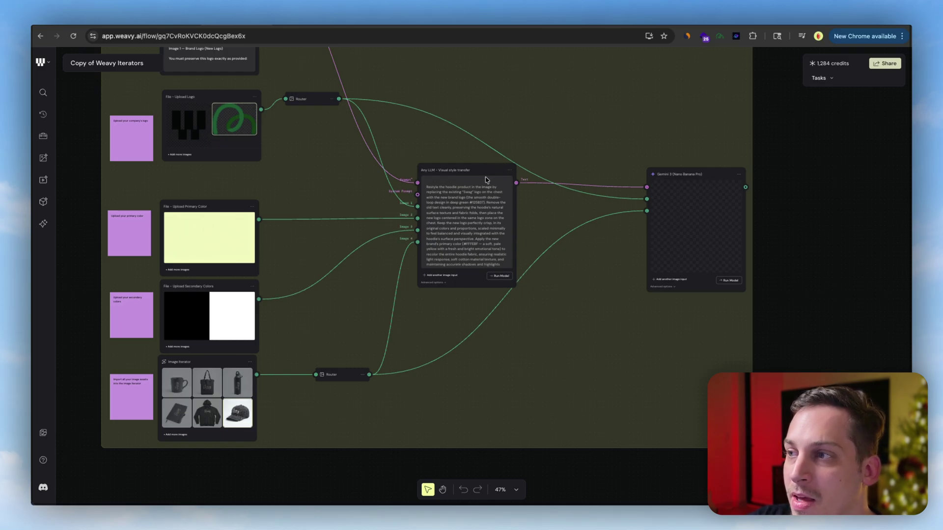
{"action": "scroll", "coordinate": [480, 178], "scroll_direction": "down", "scroll_amount": 2}
{"action": "scroll", "coordinate": [481, 177], "scroll_direction": "up", "scroll_amount": 8}
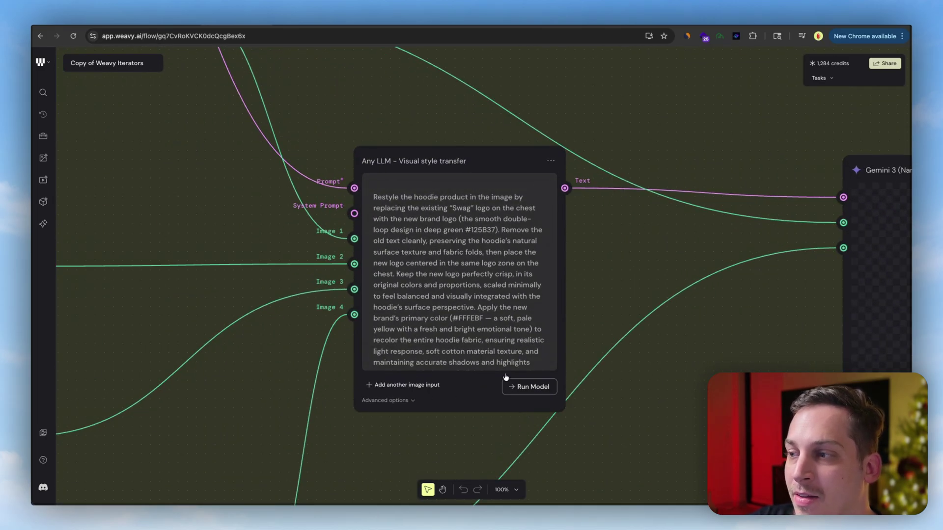
{"action": "mouse_move", "coordinate": [410, 219]}
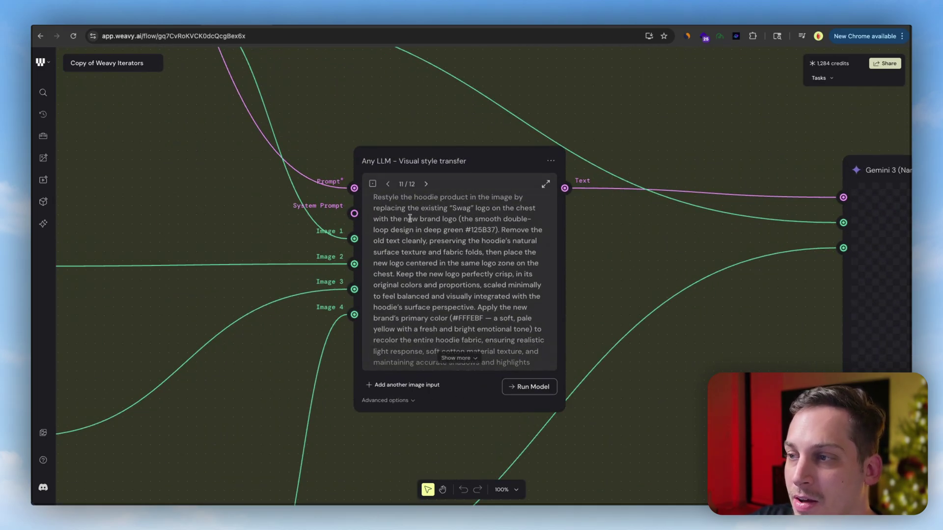
{"action": "scroll", "coordinate": [480, 266], "scroll_direction": "down", "scroll_amount": 3}
Expand the Any LLM node's visual style transfer prompt to read it in full
{"action": "left_click", "coordinate": [481, 260]}
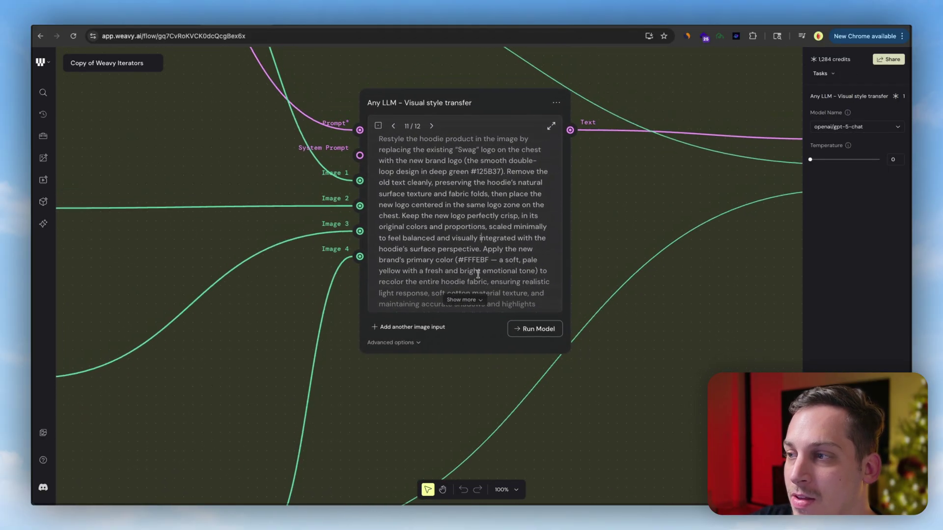
{"action": "left_click", "coordinate": [476, 300]}
{"action": "scroll", "coordinate": [464, 312], "scroll_direction": "down", "scroll_amount": 3}
{"action": "scroll", "coordinate": [462, 315], "scroll_direction": "down", "scroll_amount": 2}
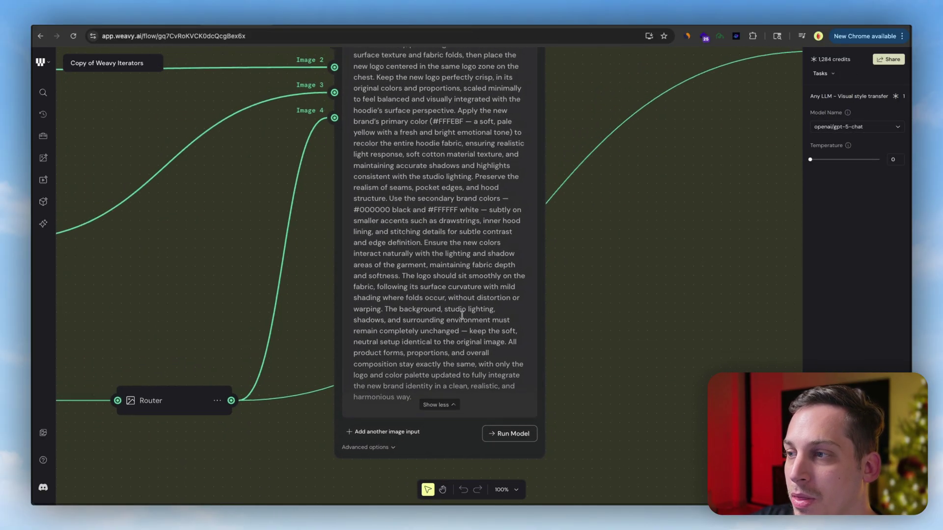
{"action": "scroll", "coordinate": [462, 316], "scroll_direction": "down", "scroll_amount": 3}
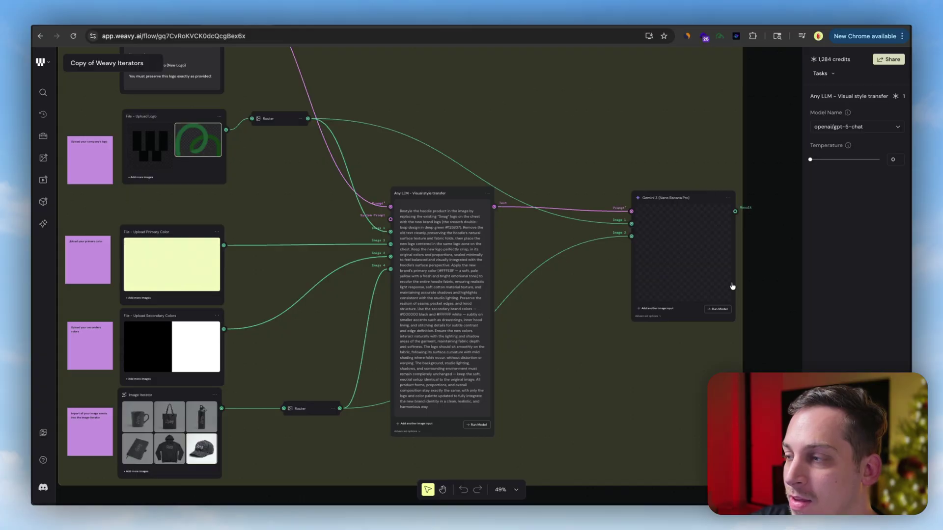
{"action": "scroll", "coordinate": [741, 291], "scroll_direction": "down", "scroll_amount": 5}
Select every node of the logo workflow with a selection box
{"action": "left_click", "coordinate": [341, 98]}
{"action": "left_click_drag", "start_coordinate": [329, 83], "coordinate": [706, 417]}
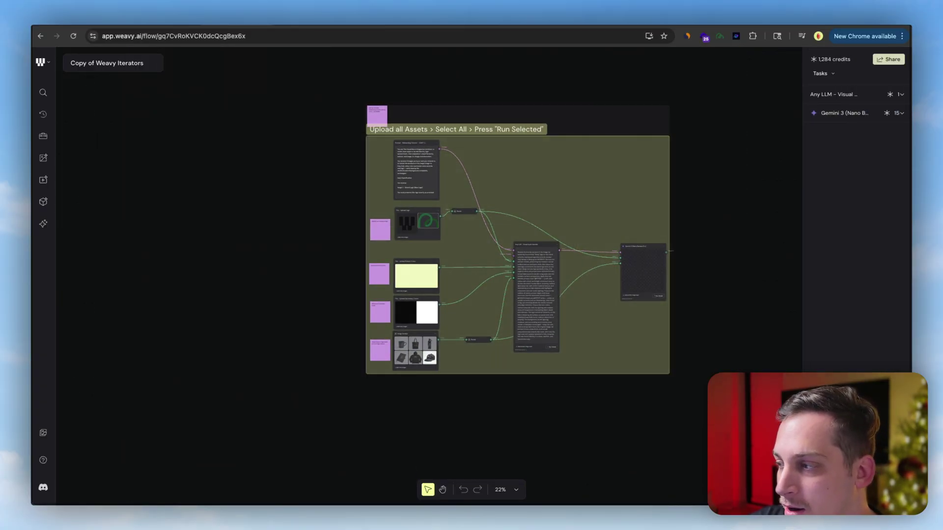
{"action": "scroll", "coordinate": [678, 242], "scroll_direction": "up", "scroll_amount": 10}
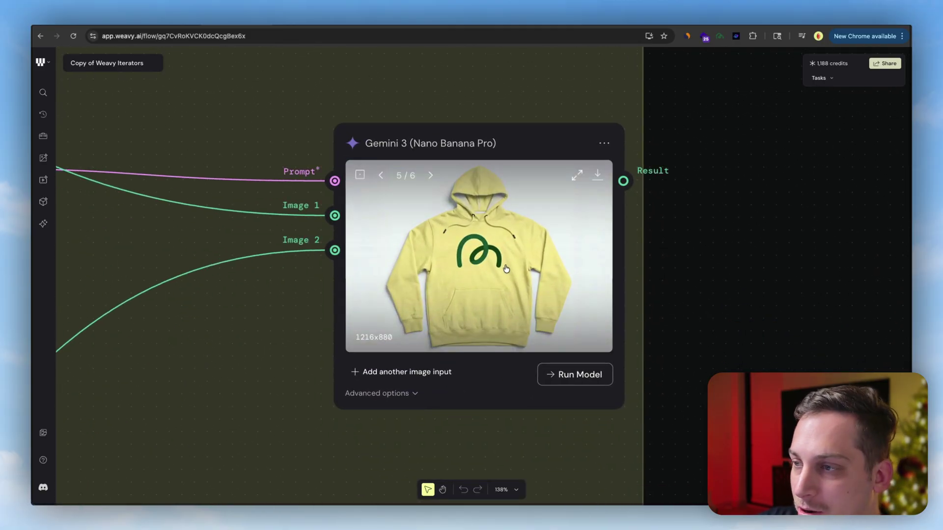
Browse the six Gemini 3 mockups: mug, tote bag, bottle, notebook, hoodie, then cap
{"action": "left_click", "coordinate": [381, 175]}
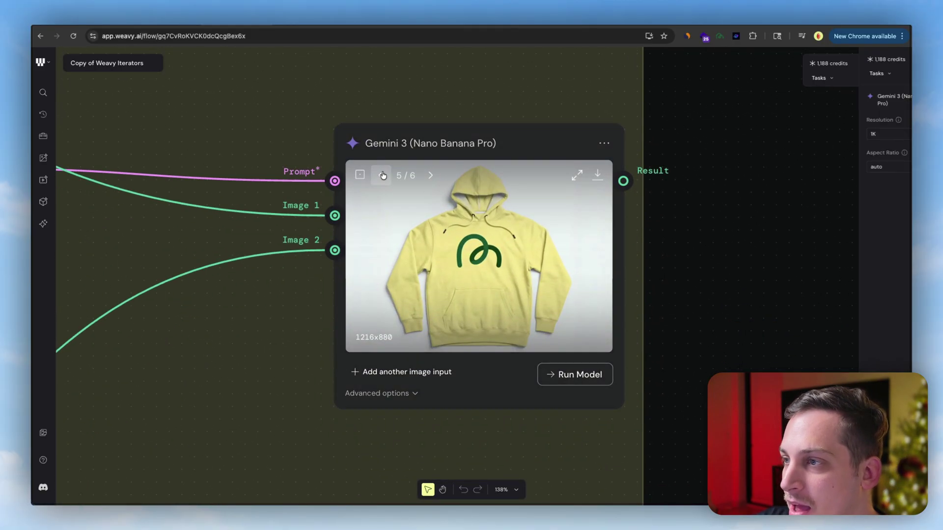
{"action": "left_click", "coordinate": [382, 175]}
{"action": "key", "text": "Right"}
{"action": "key", "text": "Right"}
{"action": "key", "text": "Right"}
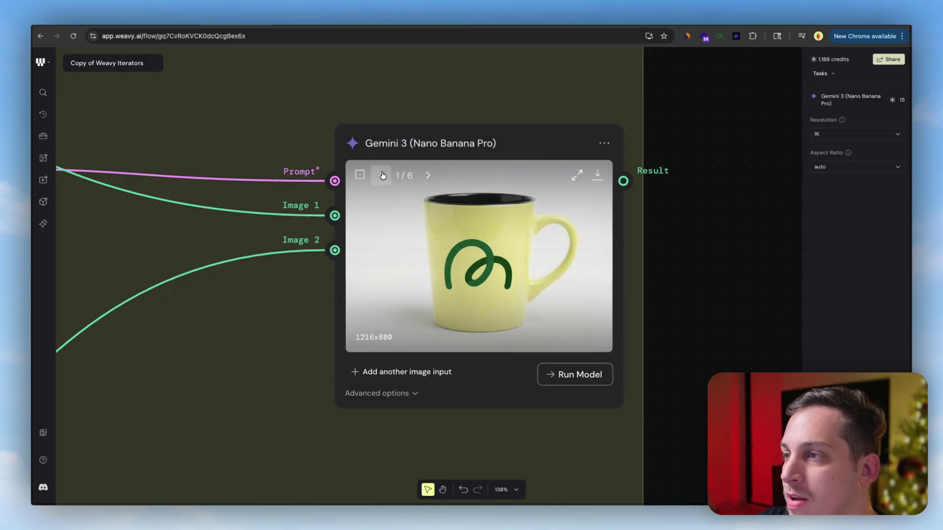
{"action": "left_click", "coordinate": [431, 175]}
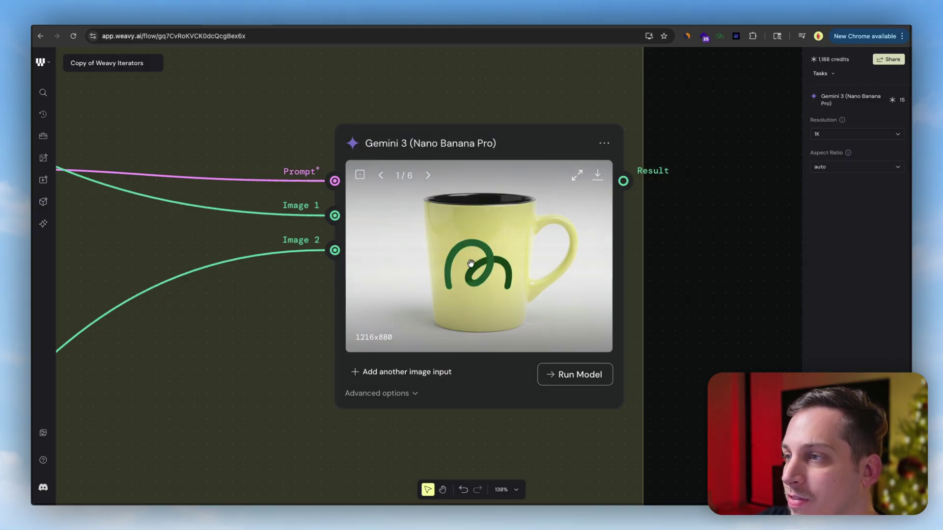
{"action": "scroll", "coordinate": [472, 263], "scroll_direction": "up", "scroll_amount": 5}
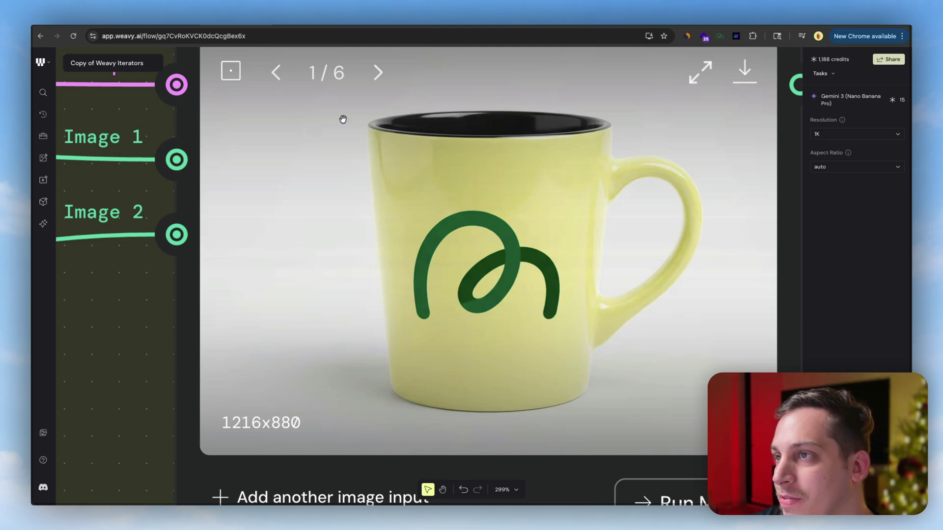
{"action": "left_click", "coordinate": [377, 74]}
{"action": "left_click", "coordinate": [373, 78]}
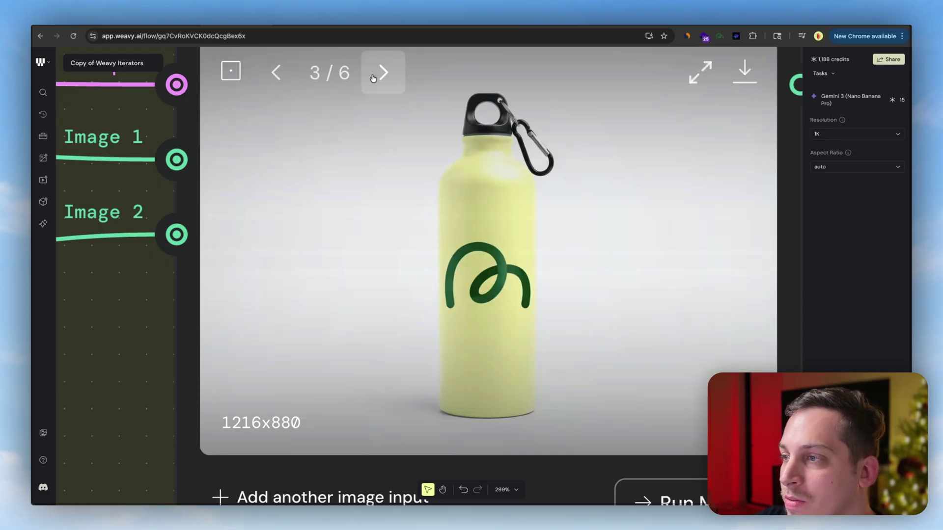
{"action": "left_click", "coordinate": [373, 78]}
{"action": "left_click", "coordinate": [373, 77]}
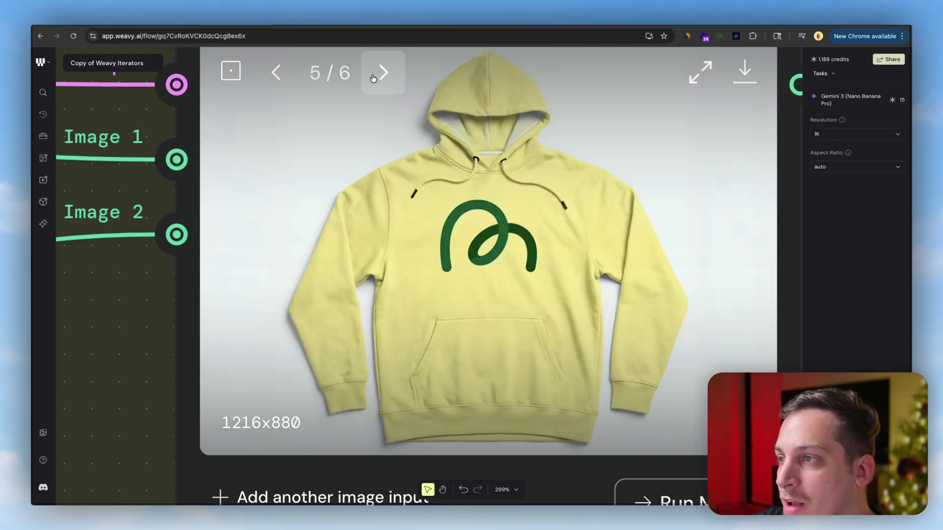
{"action": "left_click", "coordinate": [373, 78]}
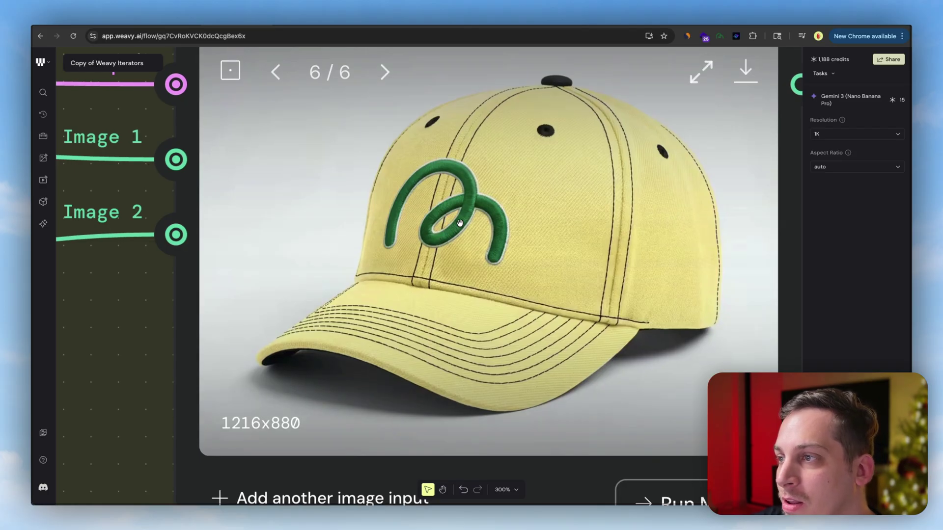
{"action": "scroll", "coordinate": [460, 224], "scroll_direction": "down", "scroll_amount": 10}
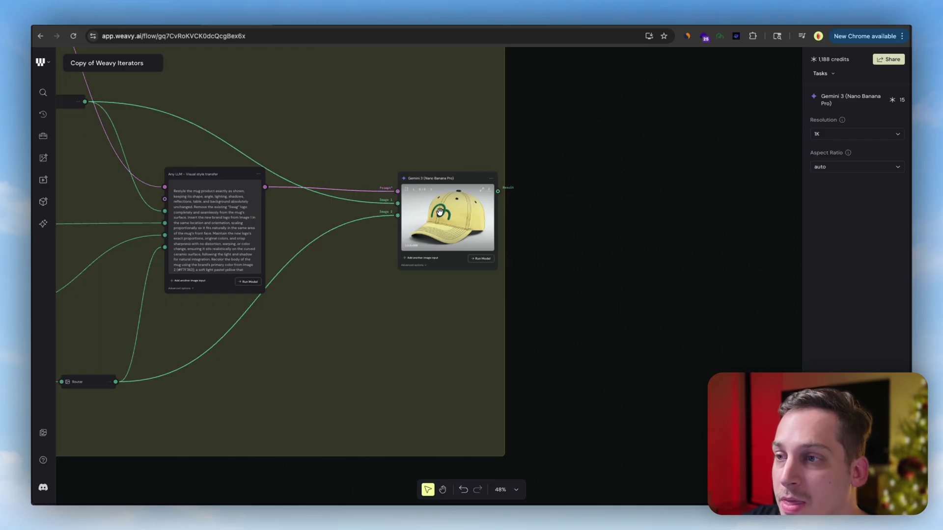
Nudge the File node right, raise the style node, and shift the Element node left
{"action": "scroll", "coordinate": [439, 212], "scroll_direction": "up", "scroll_amount": 8}
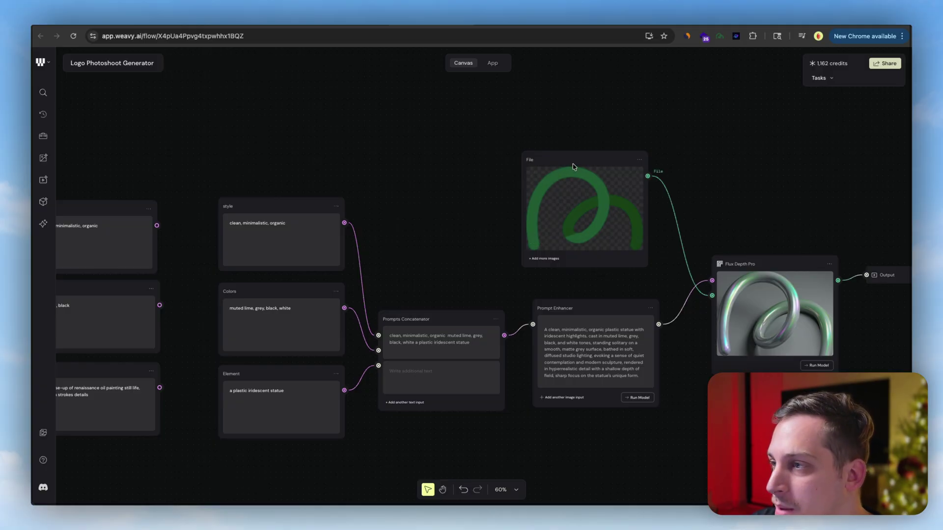
{"action": "mouse_move", "coordinate": [572, 165]}
{"action": "left_mouse_down"}
{"action": "mouse_move", "coordinate": [561, 159]}
{"action": "mouse_move", "coordinate": [577, 165]}
{"action": "left_mouse_up"}
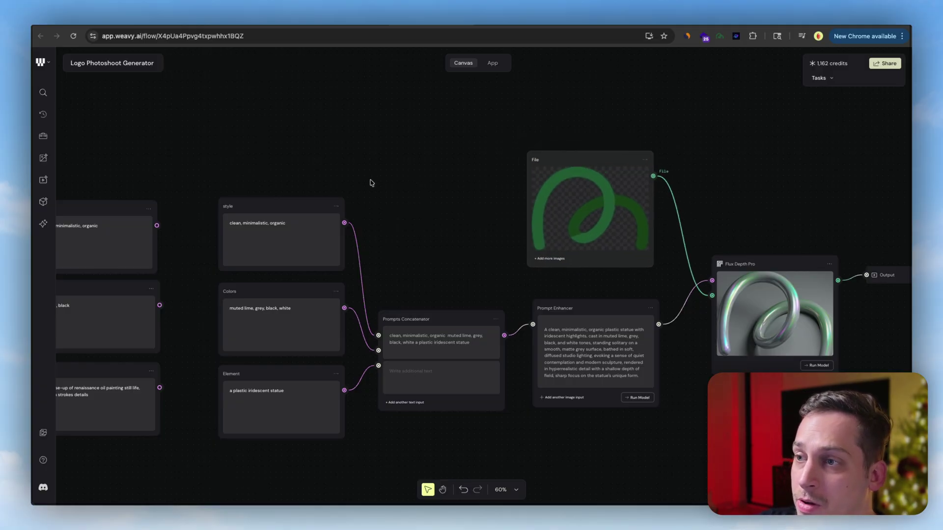
{"action": "left_click_drag", "start_coordinate": [242, 208], "coordinate": [242, 186]}
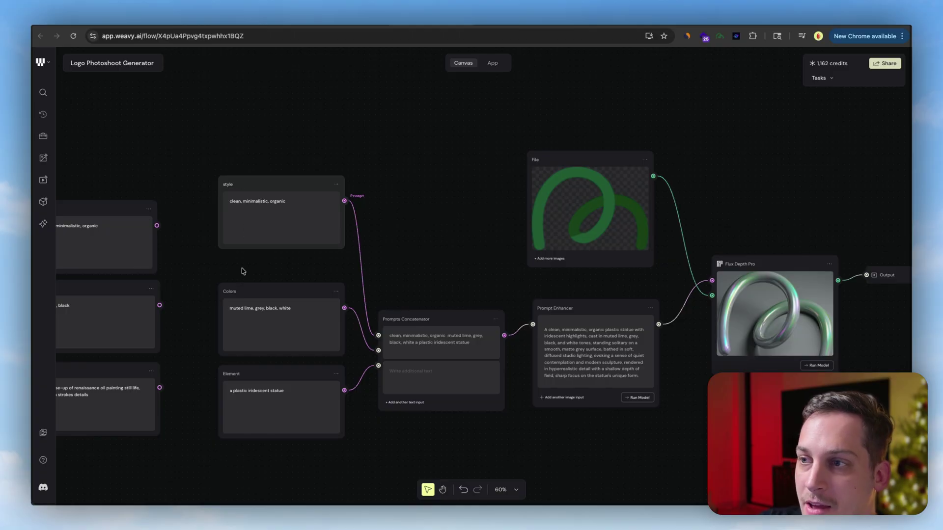
{"action": "scroll", "coordinate": [213, 208], "scroll_direction": "up", "scroll_amount": 3}
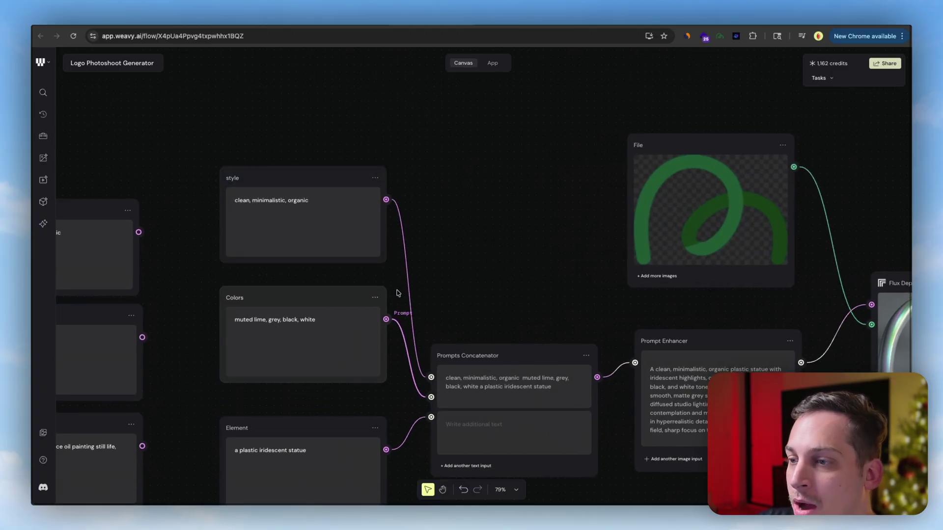
{"action": "scroll", "coordinate": [290, 354], "scroll_direction": "down", "scroll_amount": 2}
{"action": "left_click_drag", "start_coordinate": [257, 378], "coordinate": [250, 379]}
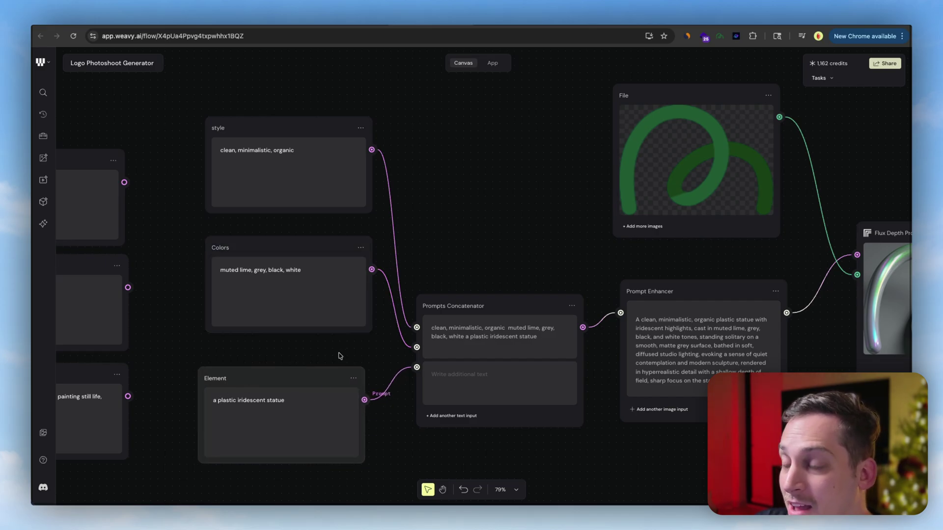
{"action": "scroll", "coordinate": [339, 355], "scroll_direction": "right", "scroll_amount": 5}
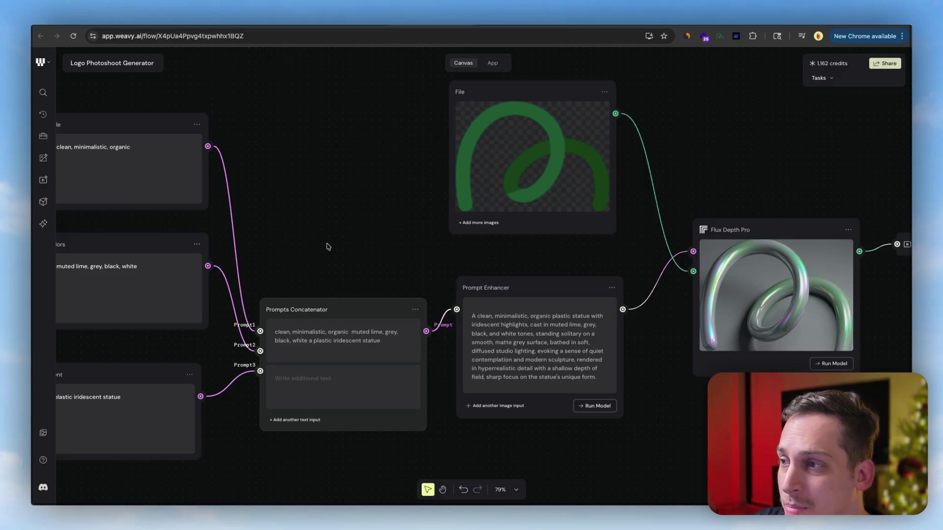
{"action": "scroll", "coordinate": [328, 246], "scroll_direction": "right", "scroll_amount": 3}
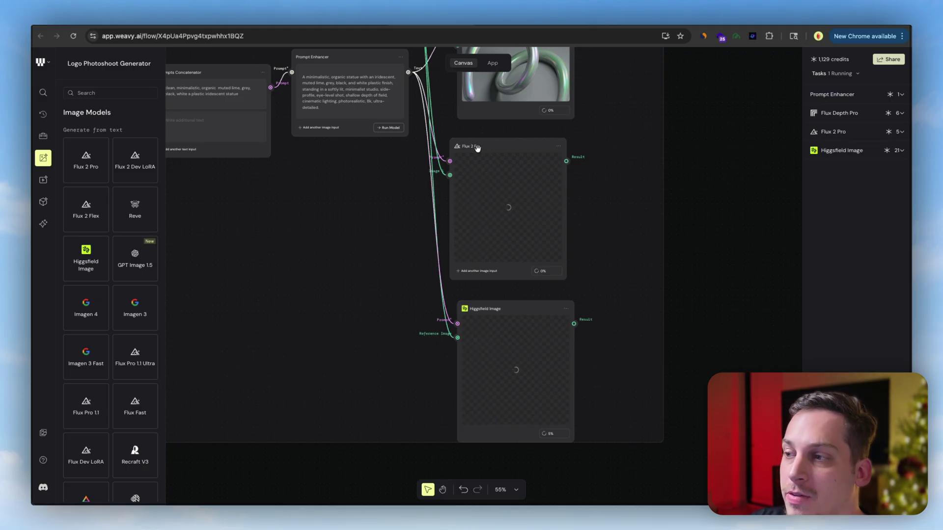
Pan and zoom across the logo statue renders from Flux 2 Pro, Higgsfield Image and Flux Depth Pro
{"action": "scroll", "coordinate": [510, 305], "scroll_direction": "up", "scroll_amount": 3}
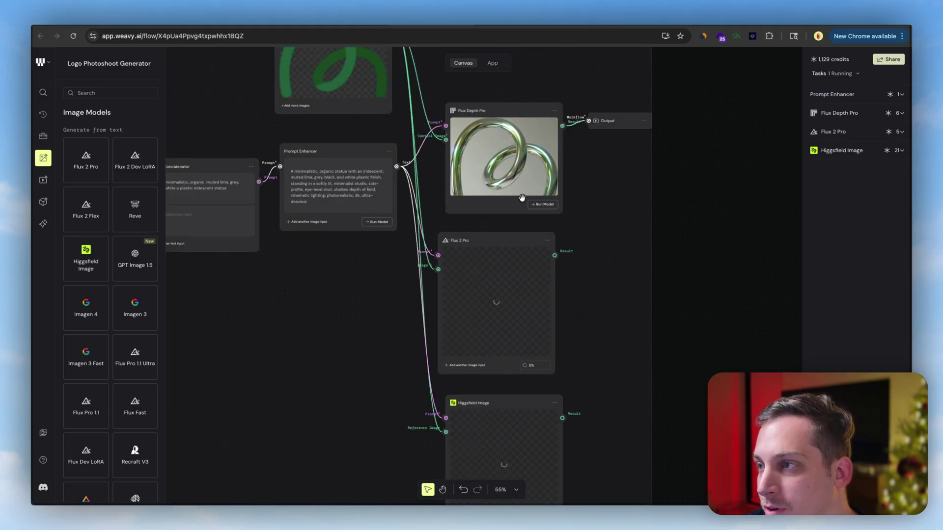
{"action": "scroll", "coordinate": [486, 321], "scroll_direction": "up", "scroll_amount": 2}
{"action": "scroll", "coordinate": [486, 321], "scroll_direction": "up", "scroll_amount": 5}
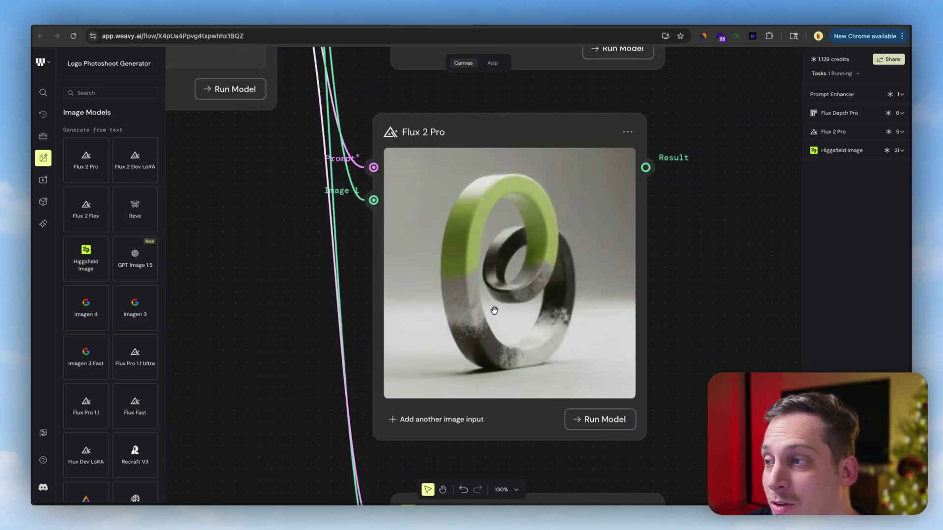
{"action": "scroll", "coordinate": [612, 212], "scroll_direction": "down", "scroll_amount": 5}
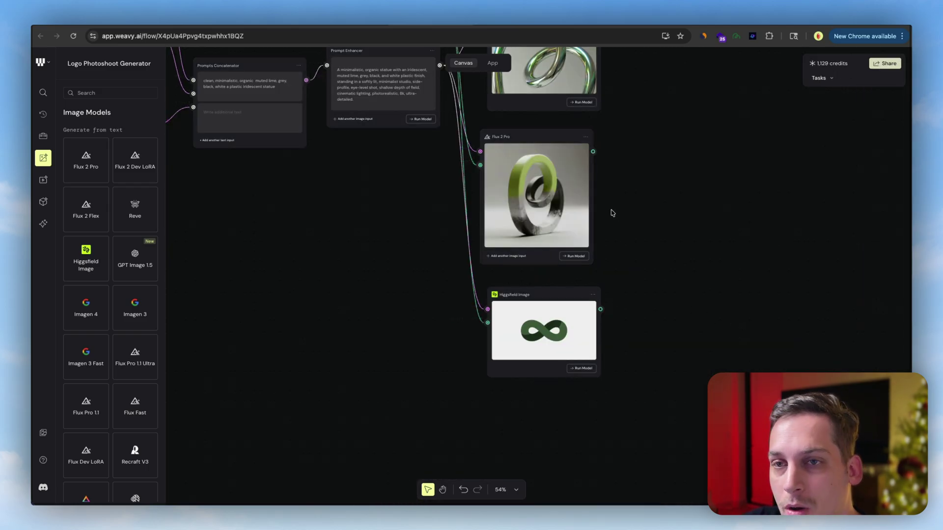
{"action": "scroll", "coordinate": [613, 212], "scroll_direction": "up", "scroll_amount": 3}
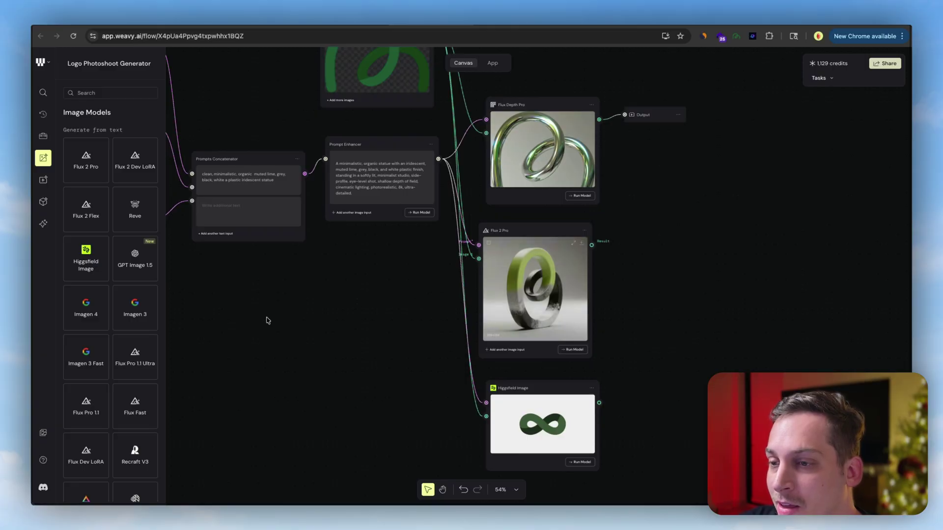
{"action": "scroll", "coordinate": [238, 327], "scroll_direction": "left", "scroll_amount": 2}
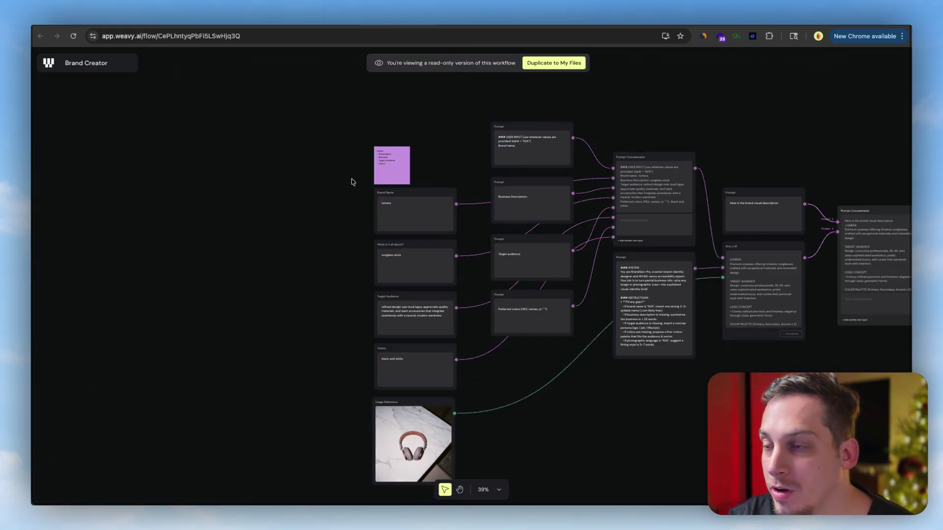
Scroll through Brand Creator's brand inputs and its LUMERA logo outputs from GPT Image 1 and Ideogram V3
{"action": "scroll", "coordinate": [400, 159], "scroll_direction": "up", "scroll_amount": 10}
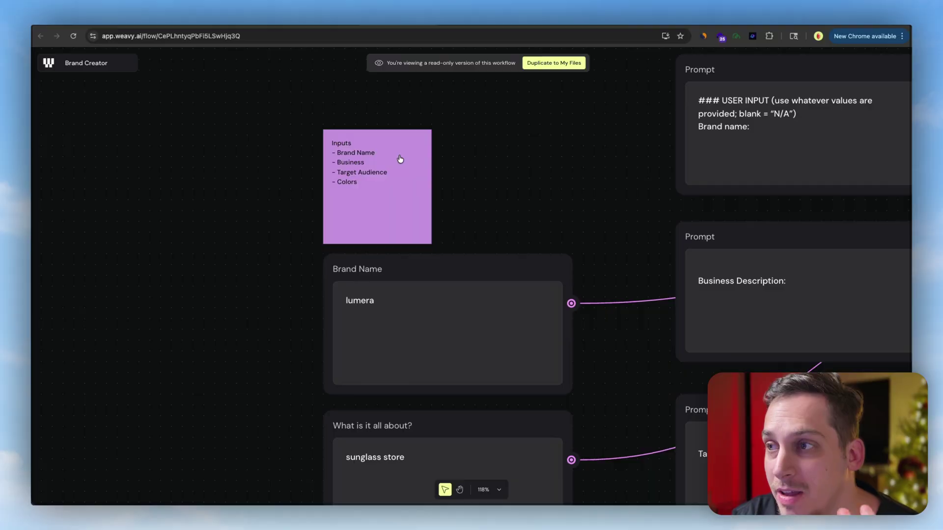
{"action": "scroll", "coordinate": [353, 195], "scroll_direction": "down", "scroll_amount": 5}
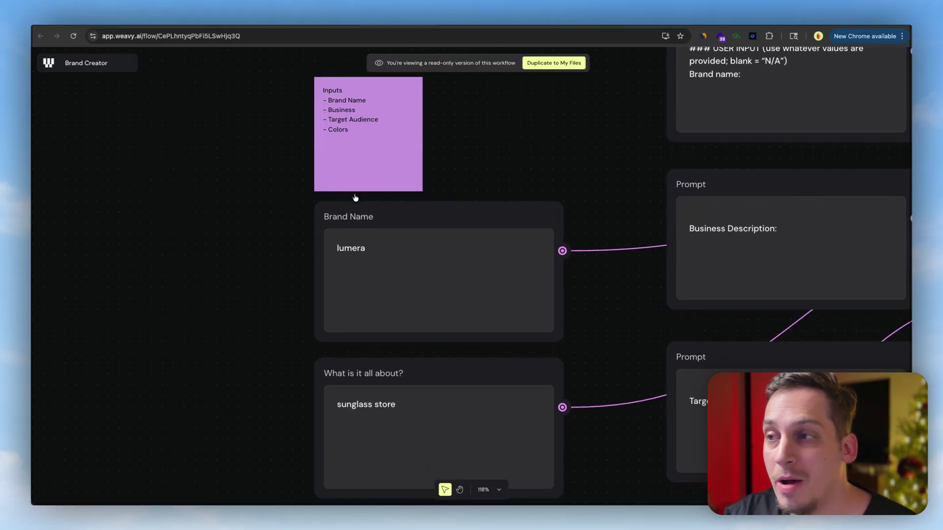
{"action": "scroll", "coordinate": [309, 177], "scroll_direction": "down", "scroll_amount": 5}
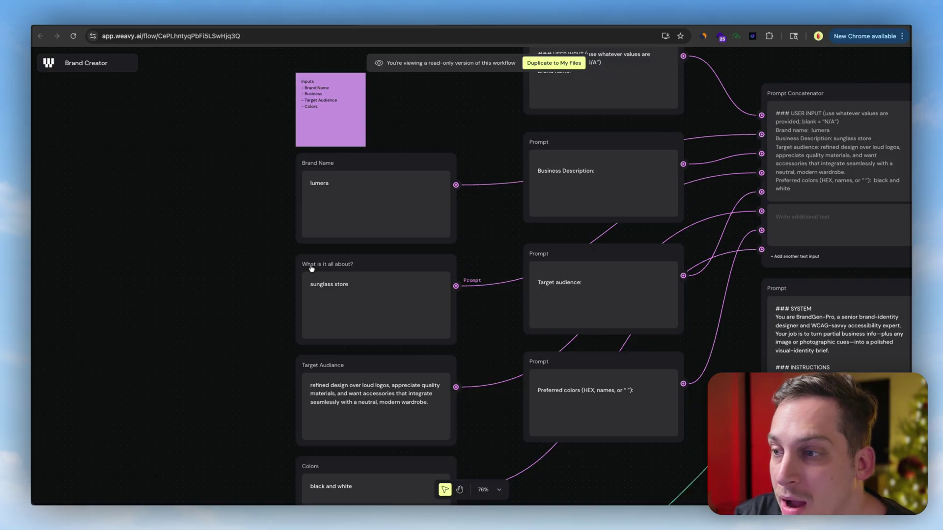
{"action": "scroll", "coordinate": [311, 269], "scroll_direction": "down", "scroll_amount": 5}
{"action": "scroll", "coordinate": [345, 311], "scroll_direction": "down", "scroll_amount": 2}
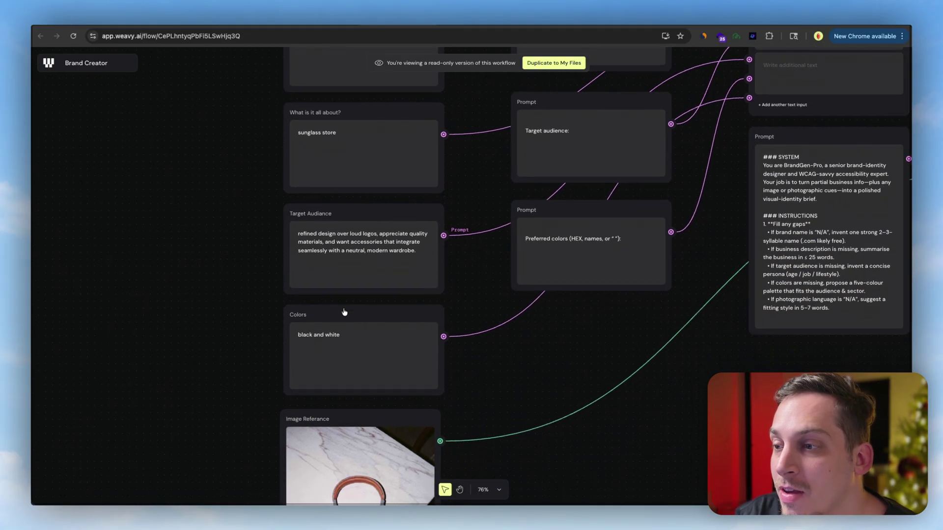
{"action": "scroll", "coordinate": [339, 324], "scroll_direction": "down", "scroll_amount": 6}
{"action": "scroll", "coordinate": [320, 342], "scroll_direction": "up", "scroll_amount": 10}
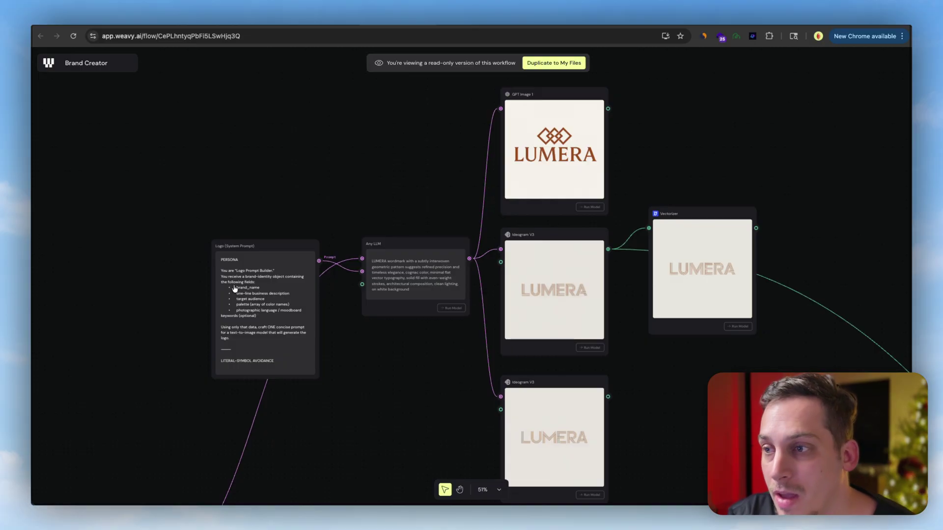
{"action": "scroll", "coordinate": [230, 300], "scroll_direction": "up", "scroll_amount": 5}
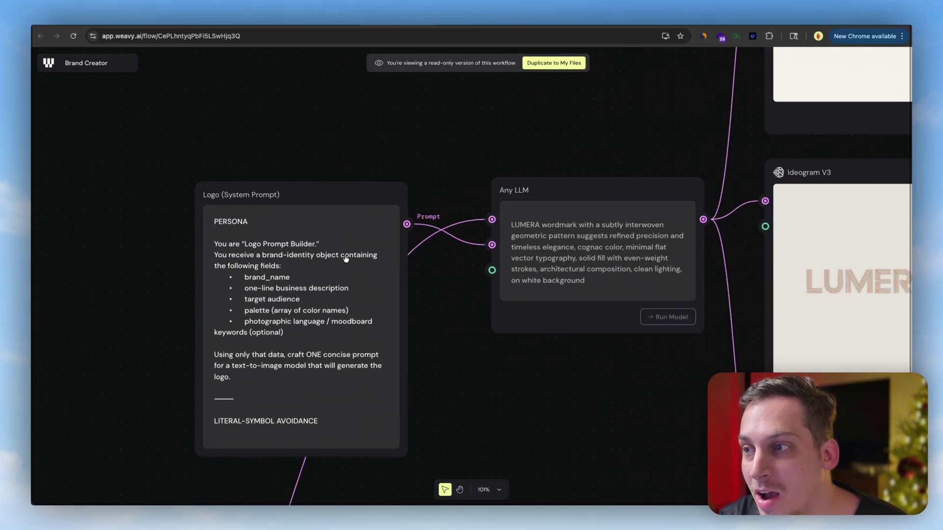
{"action": "scroll", "coordinate": [259, 289], "scroll_direction": "down", "scroll_amount": 8}
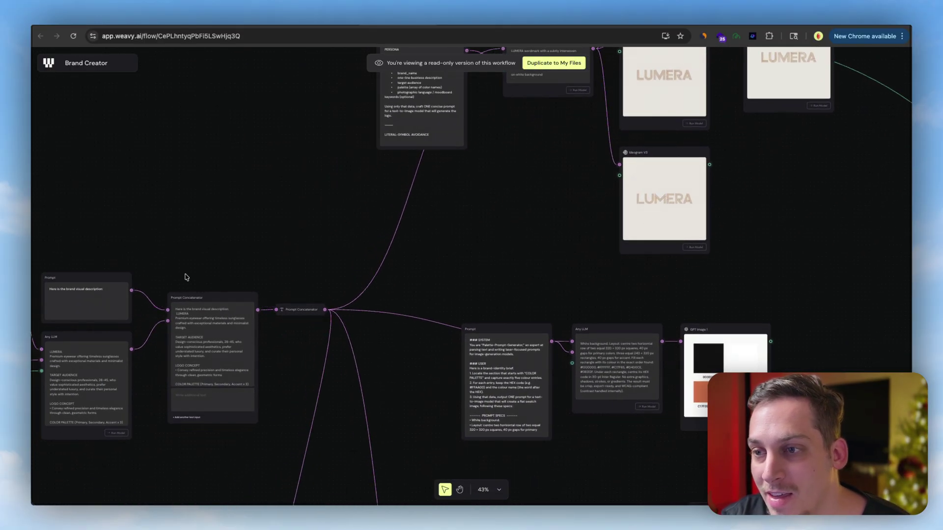
{"action": "scroll", "coordinate": [185, 274], "scroll_direction": "left", "scroll_amount": 5}
{"action": "scroll", "coordinate": [117, 245], "scroll_direction": "left", "scroll_amount": 5}
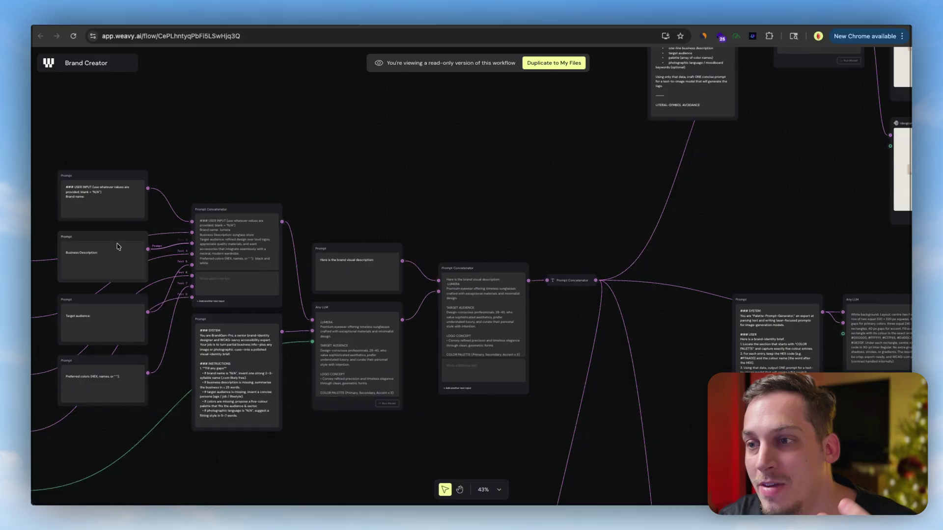
{"action": "scroll", "coordinate": [66, 248], "scroll_direction": "down", "scroll_amount": 3}
{"action": "scroll", "coordinate": [151, 232], "scroll_direction": "down", "scroll_amount": 10}
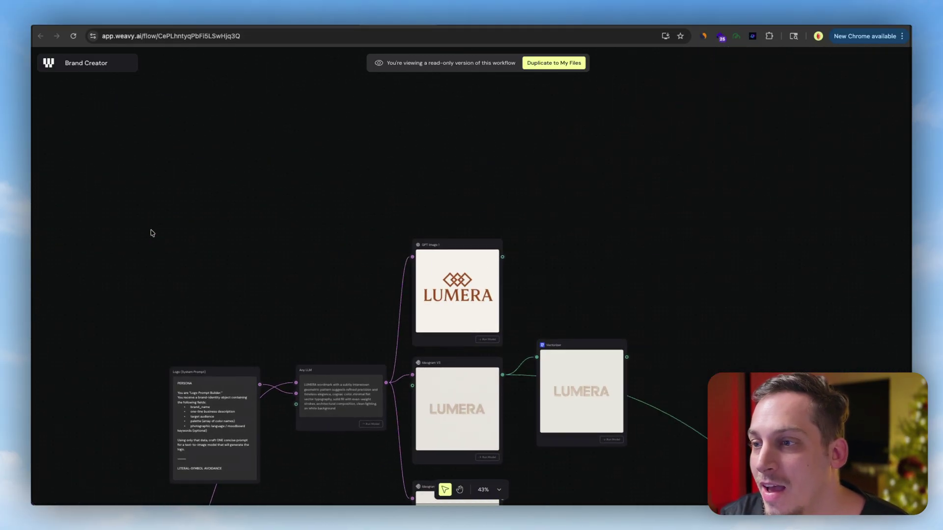
{"action": "scroll", "coordinate": [144, 349], "scroll_direction": "up", "scroll_amount": 5}
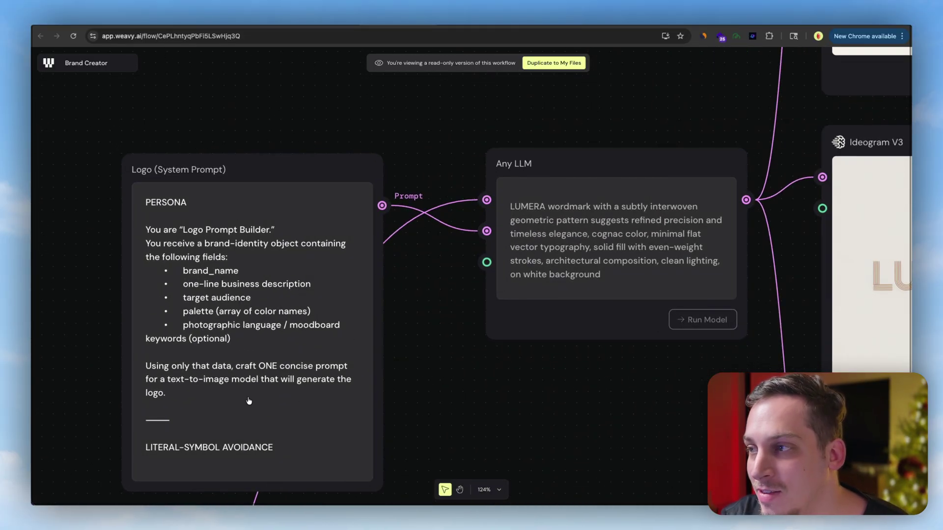
{"action": "scroll", "coordinate": [387, 353], "scroll_direction": "down", "scroll_amount": 5}
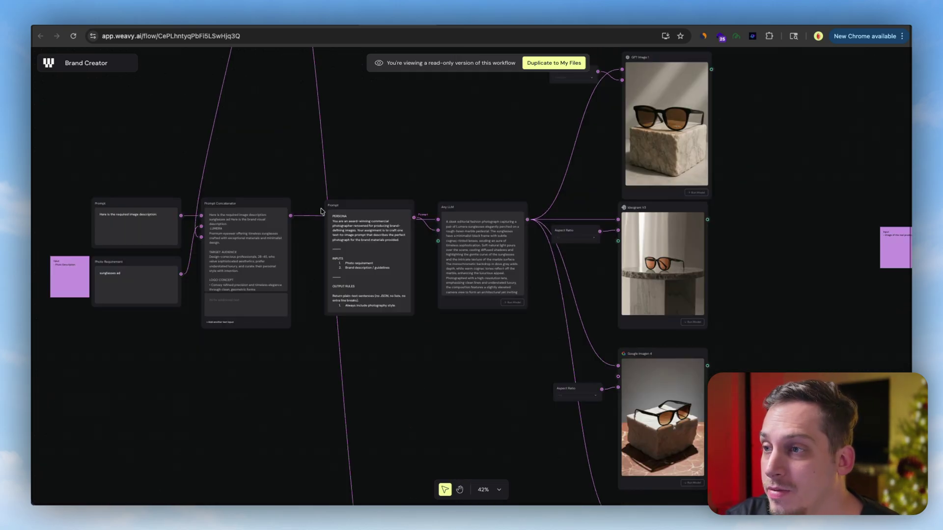
{"action": "scroll", "coordinate": [351, 231], "scroll_direction": "up", "scroll_amount": 5}
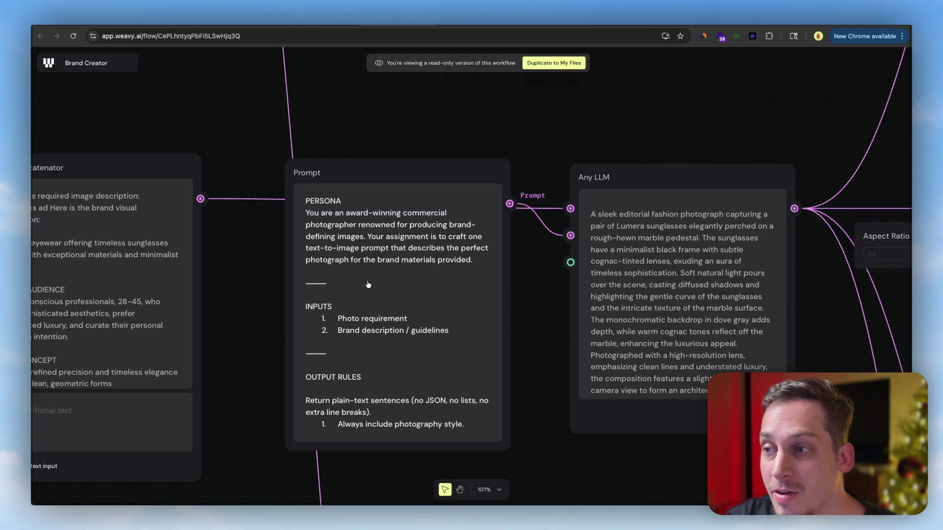
{"action": "scroll", "coordinate": [367, 284], "scroll_direction": "down", "scroll_amount": 10}
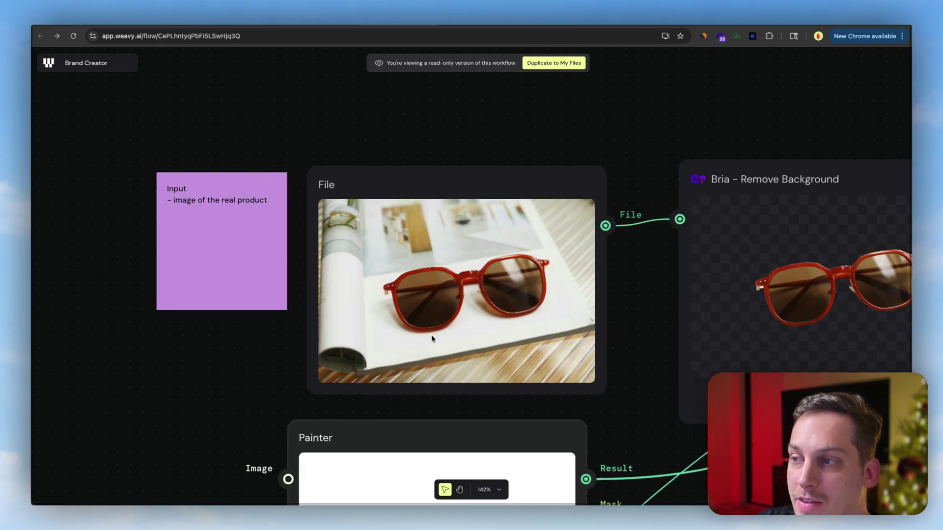
Pan and zoom across the Compositor node of the workflow
{"action": "scroll", "coordinate": [479, 168], "scroll_direction": "right", "scroll_amount": 3}
{"action": "scroll", "coordinate": [480, 168], "scroll_direction": "down", "scroll_amount": 3}
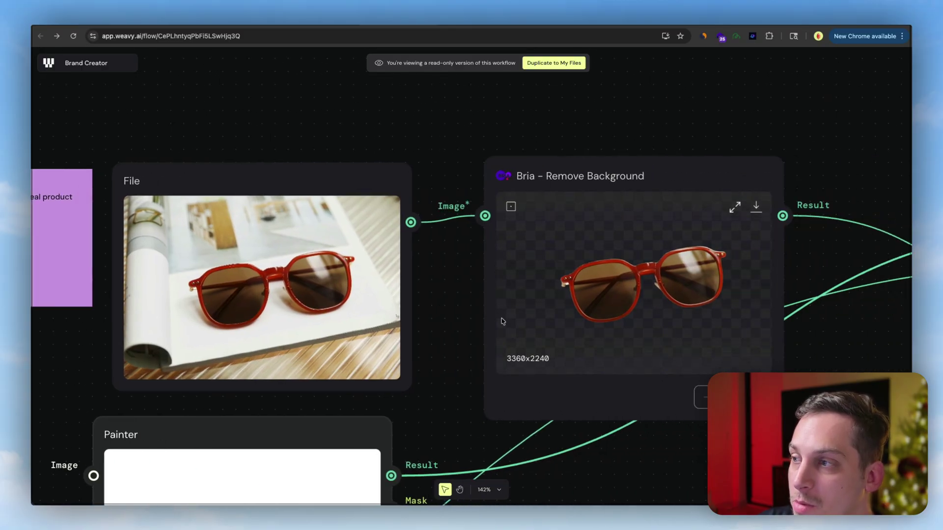
{"action": "scroll", "coordinate": [488, 154], "scroll_direction": "down", "scroll_amount": 2}
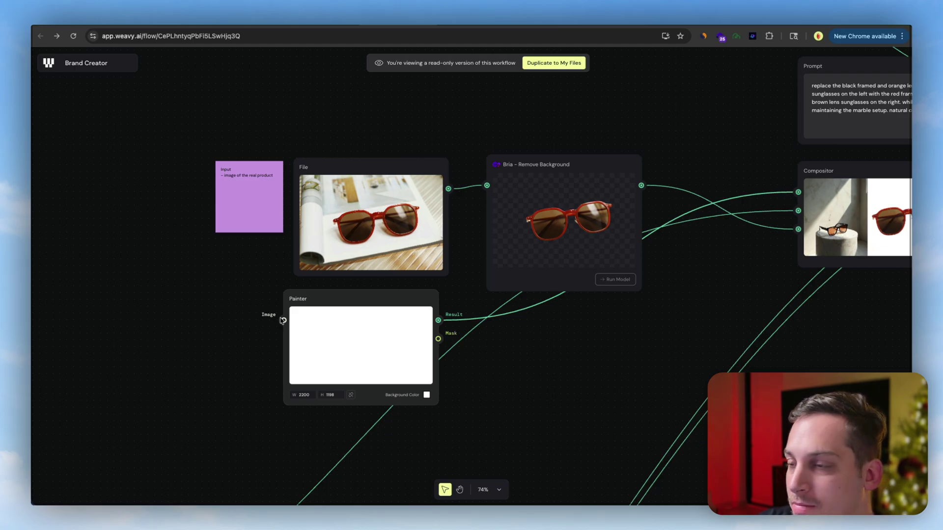
{"action": "scroll", "coordinate": [583, 341], "scroll_direction": "right", "scroll_amount": 3}
{"action": "scroll", "coordinate": [738, 257], "scroll_direction": "right", "scroll_amount": 3}
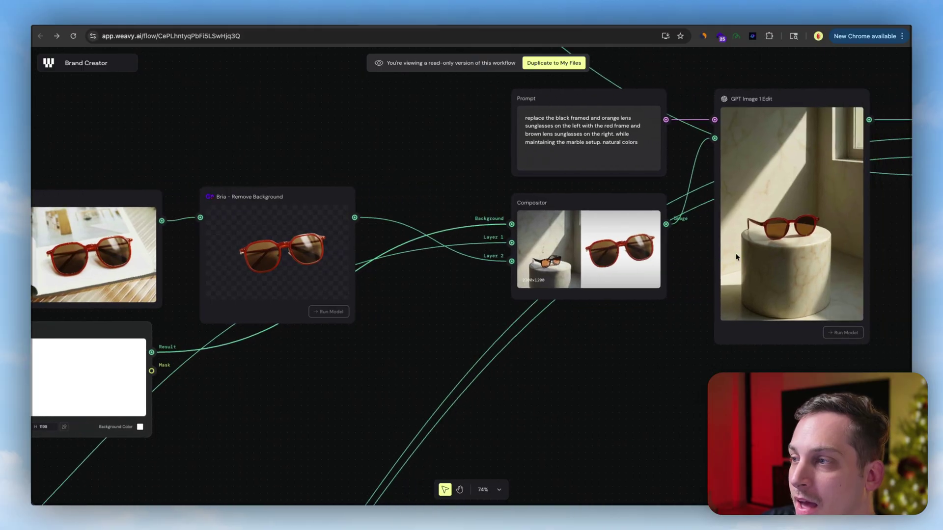
{"action": "scroll", "coordinate": [455, 271], "scroll_direction": "up", "scroll_amount": 5}
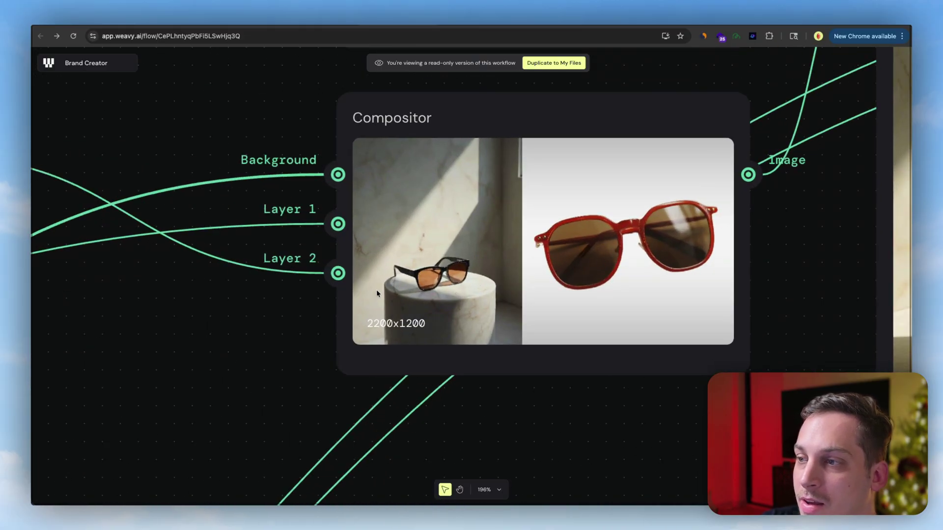
{"action": "scroll", "coordinate": [263, 279], "scroll_direction": "down", "scroll_amount": 10}
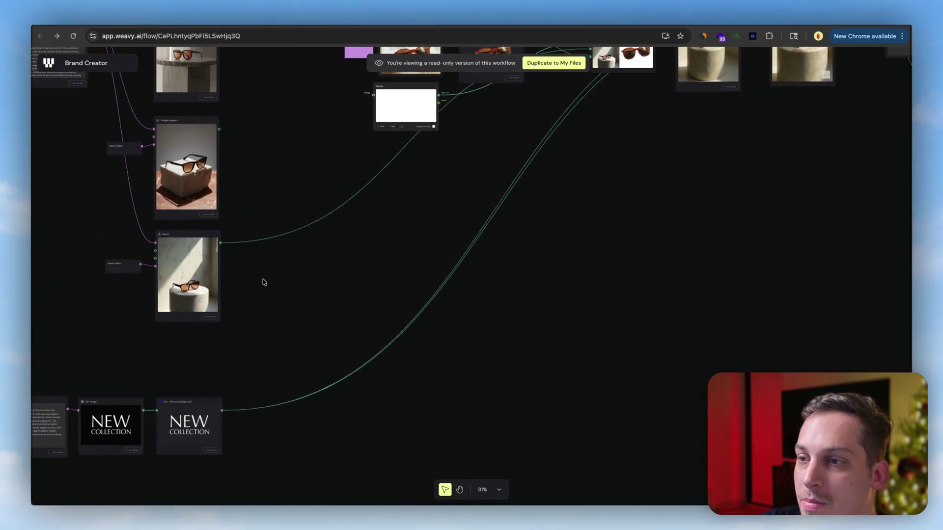
{"action": "scroll", "coordinate": [265, 285], "scroll_direction": "left", "scroll_amount": 3}
{"action": "scroll", "coordinate": [265, 284], "scroll_direction": "up", "scroll_amount": 1}
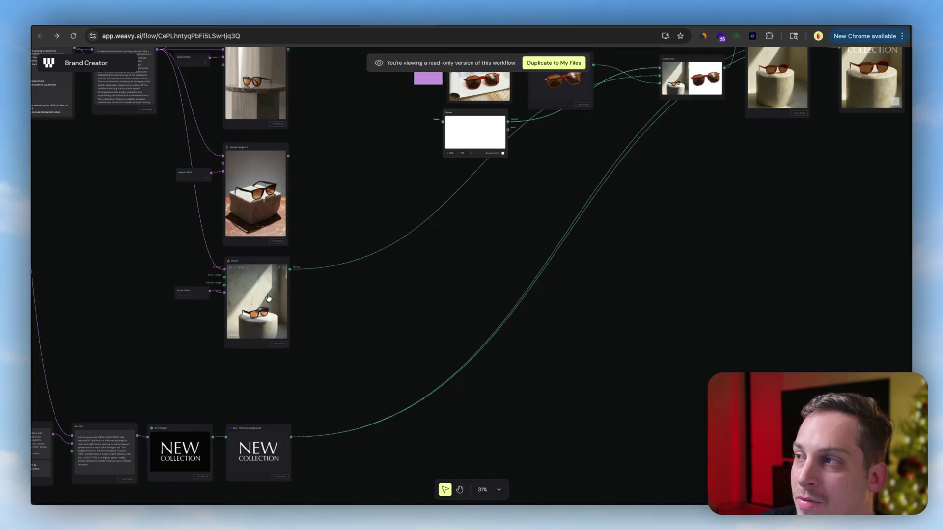
Browse the Flux Kontext Max nodes, then fit the whole workflow in view with Shift+1
{"action": "scroll", "coordinate": [275, 293], "scroll_direction": "right", "scroll_amount": 7}
{"action": "scroll", "coordinate": [274, 293], "scroll_direction": "up", "scroll_amount": 3}
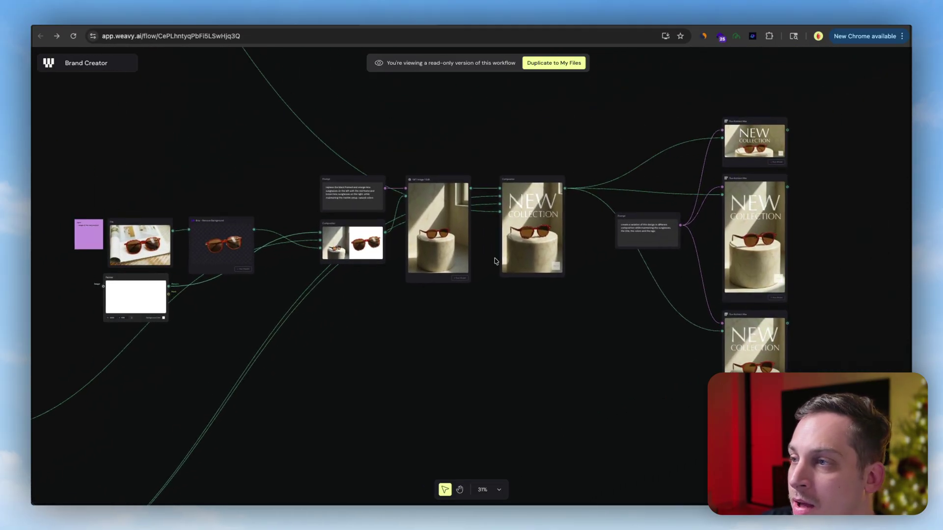
{"action": "scroll", "coordinate": [386, 224], "scroll_direction": "up", "scroll_amount": 10}
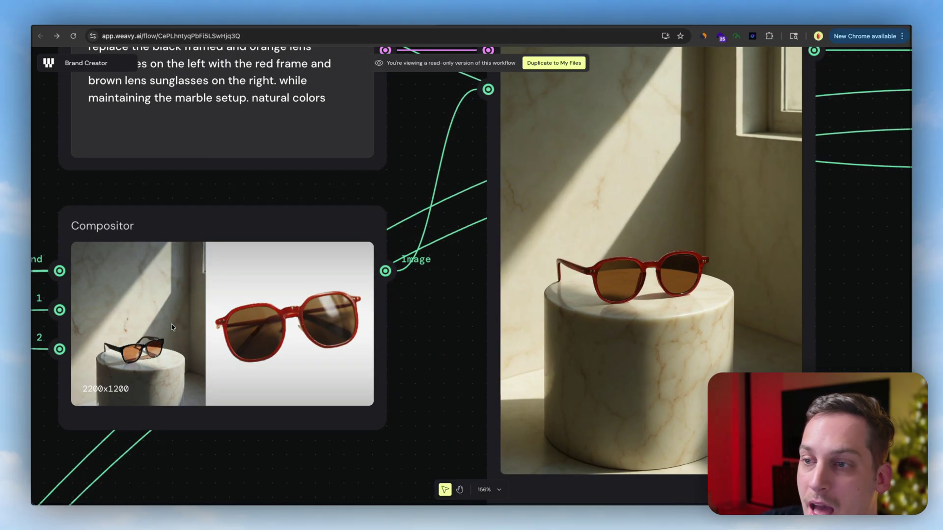
{"action": "scroll", "coordinate": [584, 259], "scroll_direction": "right", "scroll_amount": 6}
{"action": "scroll", "coordinate": [553, 267], "scroll_direction": "down", "scroll_amount": 3}
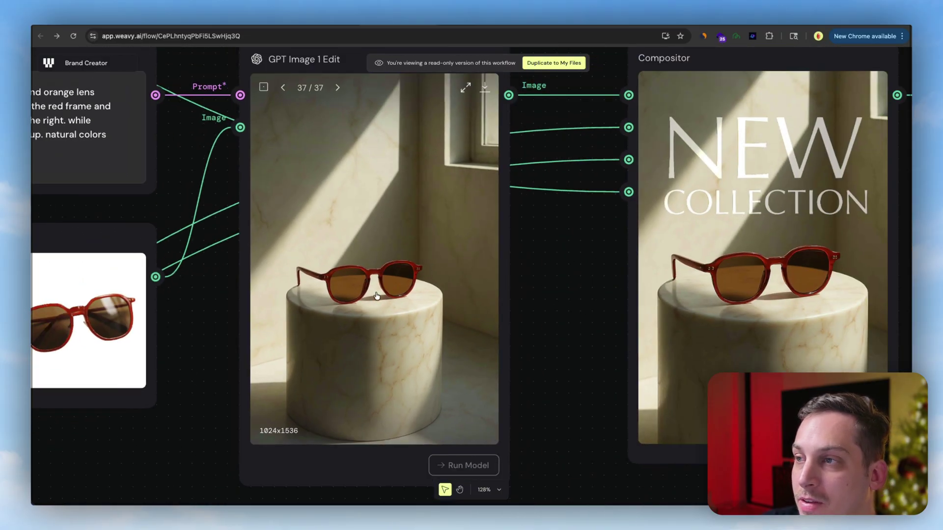
{"action": "scroll", "coordinate": [564, 238], "scroll_direction": "right", "scroll_amount": 3}
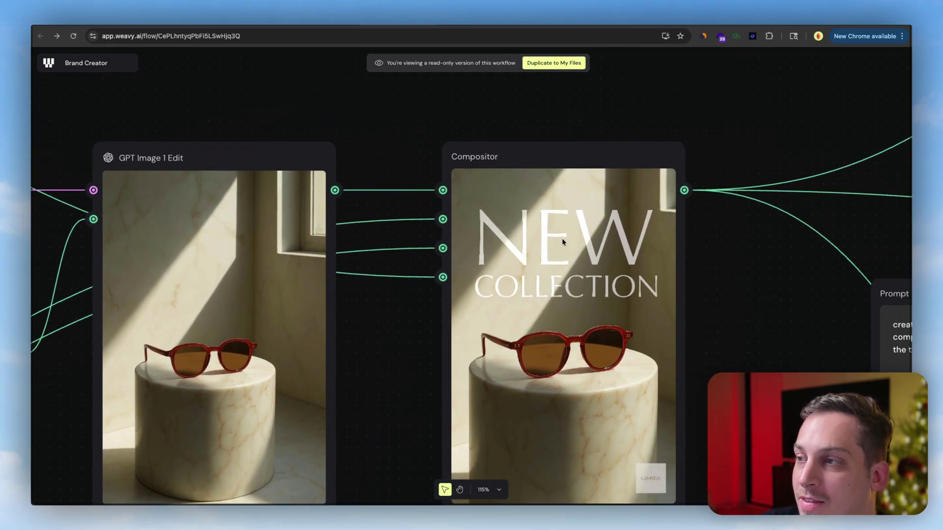
{"action": "scroll", "coordinate": [562, 238], "scroll_direction": "down", "scroll_amount": 5}
{"action": "scroll", "coordinate": [347, 378], "scroll_direction": "down", "scroll_amount": 6}
{"action": "scroll", "coordinate": [347, 379], "scroll_direction": "down", "scroll_amount": 5}
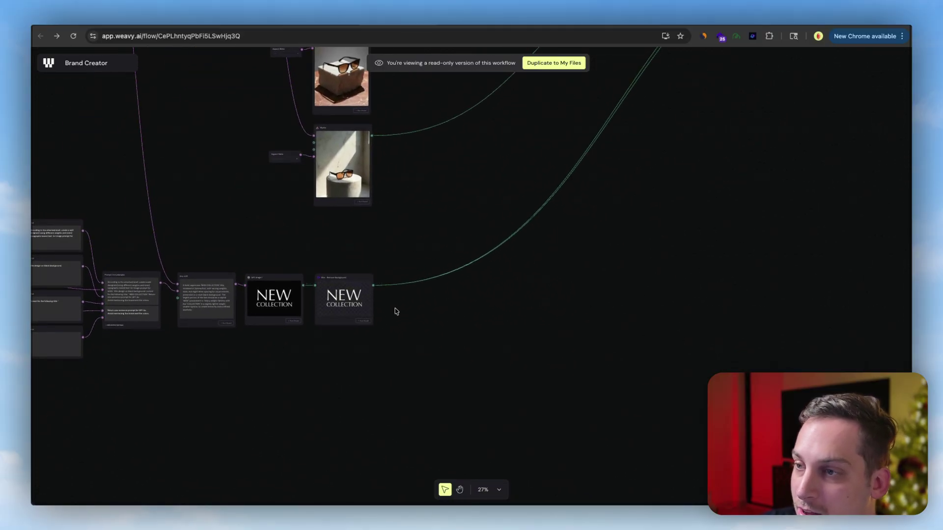
{"action": "scroll", "coordinate": [396, 309], "scroll_direction": "up", "scroll_amount": 10}
{"action": "scroll", "coordinate": [264, 224], "scroll_direction": "up", "scroll_amount": 5}
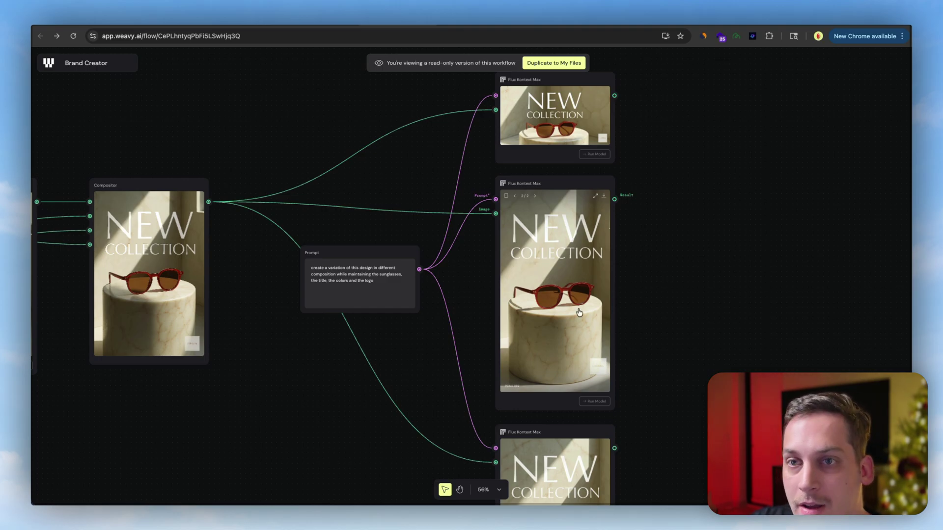
{"action": "key", "text": "shift+1"}
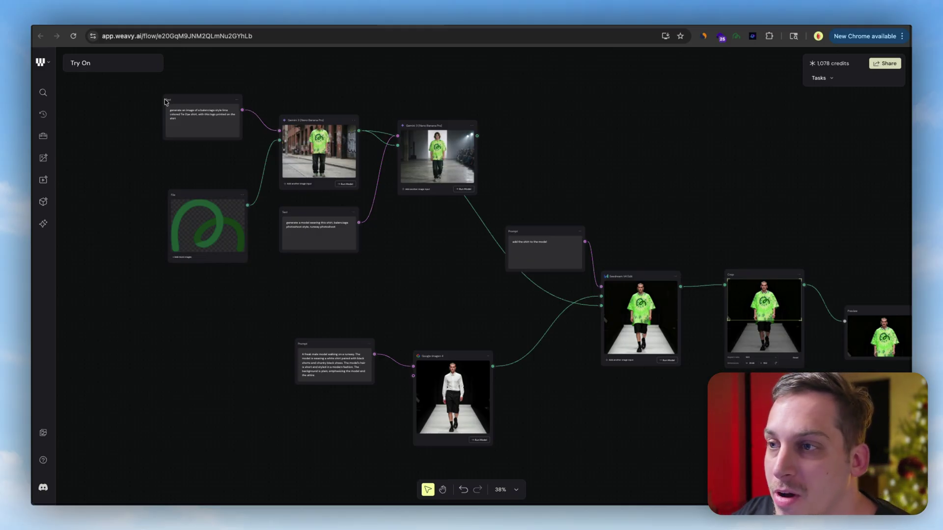
Nudge the shirt prompt, move the logo File under it, and adjust the runway model prompt
{"action": "scroll", "coordinate": [249, 142], "scroll_direction": "up", "scroll_amount": 5}
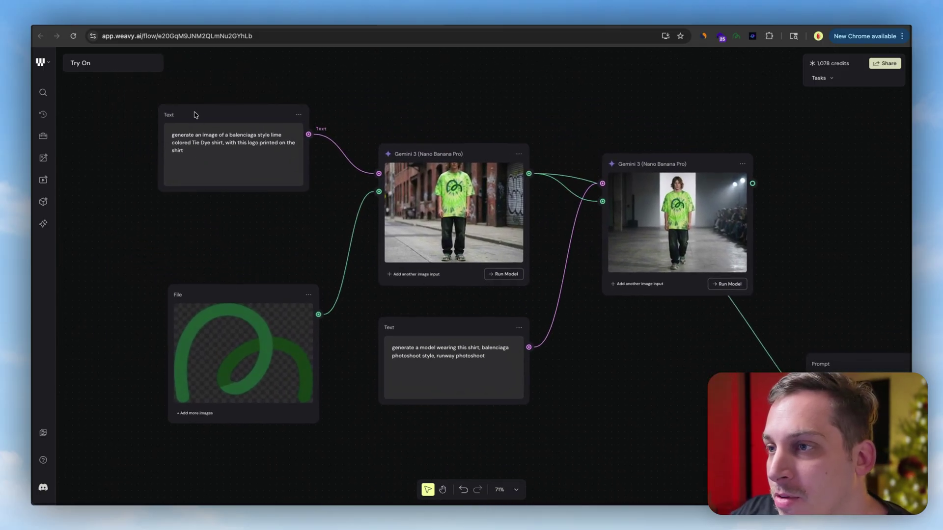
{"action": "left_click_drag", "start_coordinate": [194, 114], "coordinate": [199, 116]}
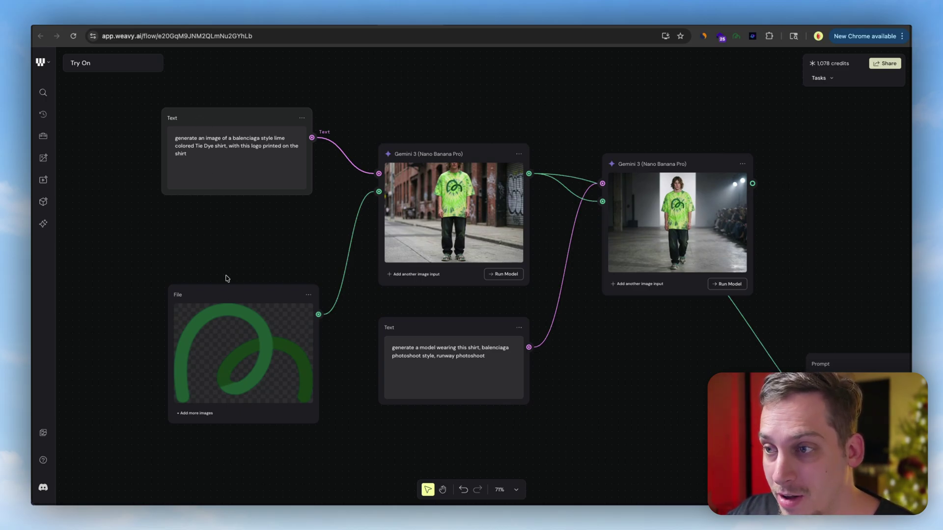
{"action": "left_click_drag", "start_coordinate": [227, 294], "coordinate": [219, 251]}
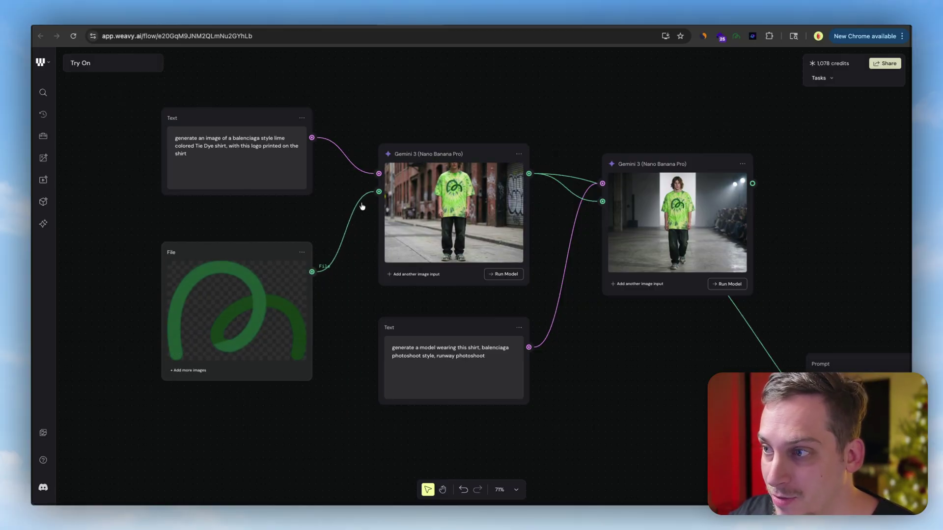
{"action": "scroll", "coordinate": [405, 87], "scroll_direction": "right", "scroll_amount": 3}
{"action": "mouse_move", "coordinate": [347, 308]}
{"action": "left_mouse_down"}
{"action": "mouse_move", "coordinate": [384, 301]}
{"action": "mouse_move", "coordinate": [350, 303]}
{"action": "left_mouse_up"}
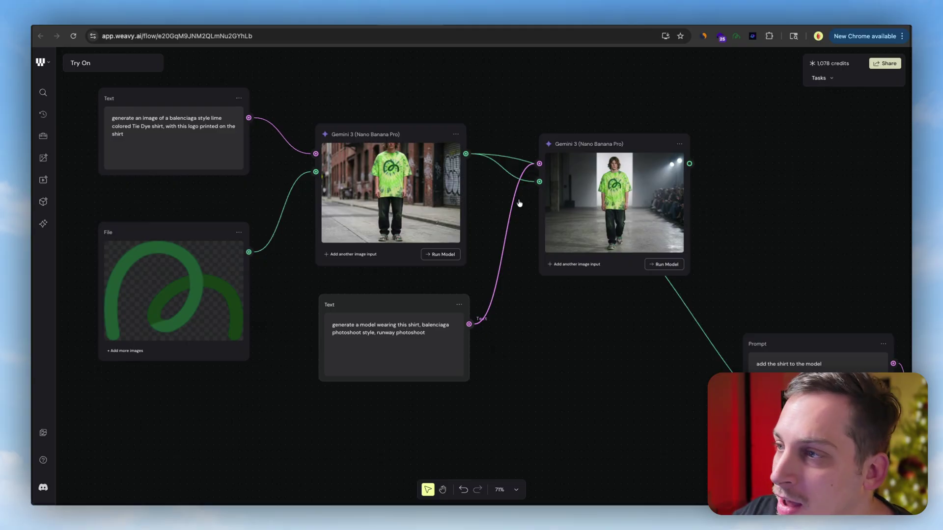
{"action": "scroll", "coordinate": [472, 177], "scroll_direction": "up", "scroll_amount": 5}
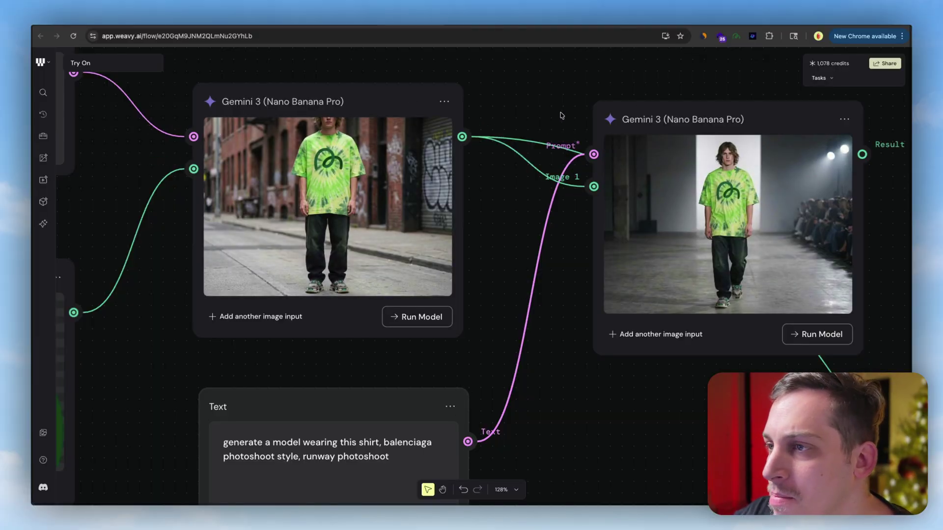
{"action": "scroll", "coordinate": [540, 62], "scroll_direction": "right", "scroll_amount": 10}
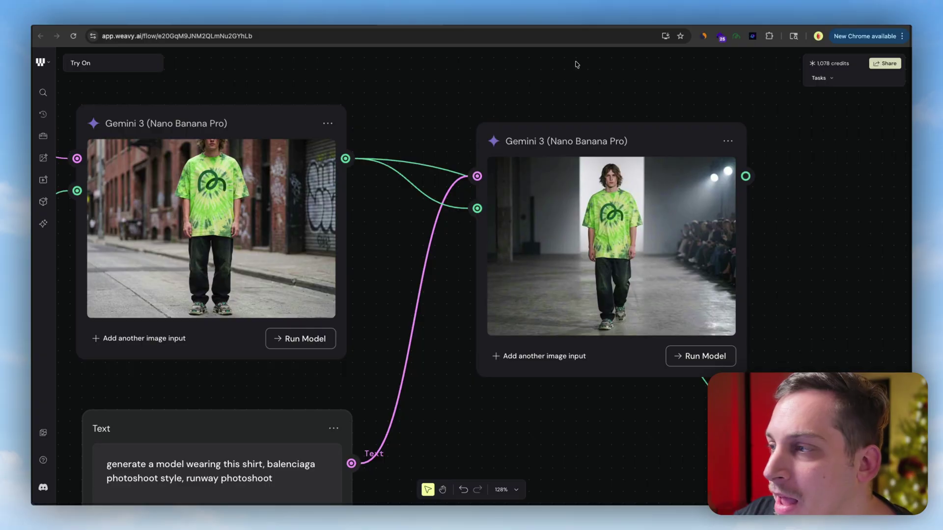
{"action": "scroll", "coordinate": [576, 64], "scroll_direction": "down", "scroll_amount": 5}
{"action": "scroll", "coordinate": [665, 179], "scroll_direction": "down", "scroll_amount": 5}
{"action": "scroll", "coordinate": [665, 179], "scroll_direction": "right", "scroll_amount": 5}
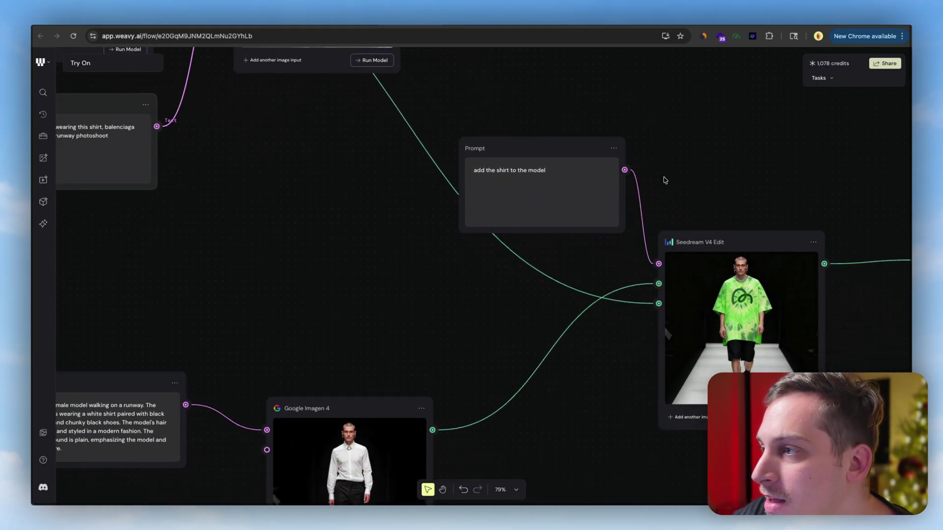
Nudge the 'add the shirt to the model' prompt node upward and pan around the flow
{"action": "left_click_drag", "start_coordinate": [537, 150], "coordinate": [538, 116]}
{"action": "scroll", "coordinate": [379, 329], "scroll_direction": "down", "scroll_amount": 4}
{"action": "scroll", "coordinate": [379, 329], "scroll_direction": "left", "scroll_amount": 3}
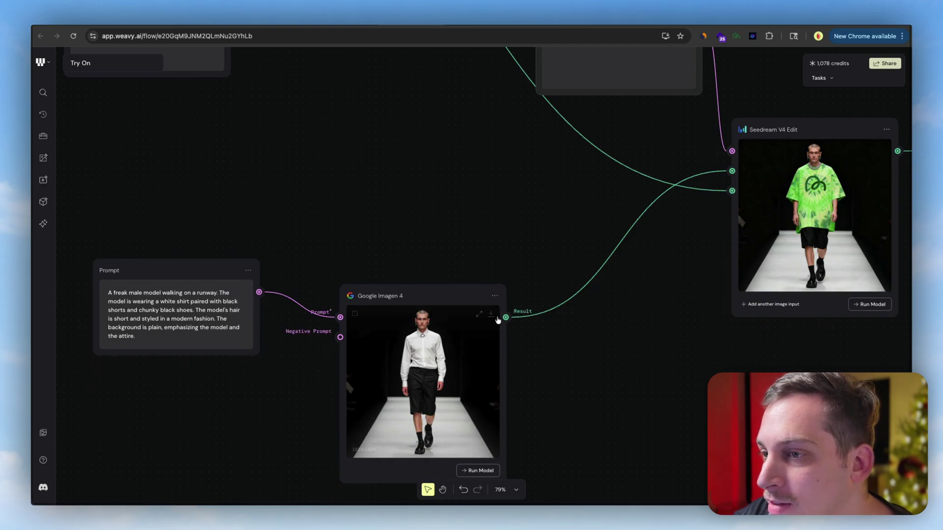
{"action": "scroll", "coordinate": [438, 268], "scroll_direction": "up", "scroll_amount": 5}
{"action": "scroll", "coordinate": [438, 269], "scroll_direction": "left", "scroll_amount": 2}
{"action": "scroll", "coordinate": [354, 265], "scroll_direction": "up", "scroll_amount": 2}
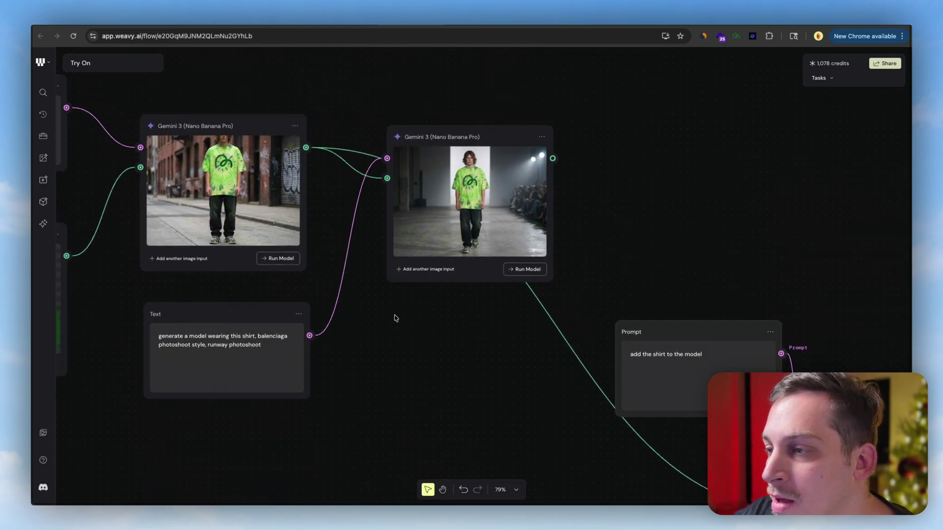
{"action": "scroll", "coordinate": [362, 265], "scroll_direction": "down", "scroll_amount": 6}
{"action": "scroll", "coordinate": [354, 265], "scroll_direction": "right", "scroll_amount": 2}
{"action": "scroll", "coordinate": [383, 234], "scroll_direction": "right", "scroll_amount": 8}
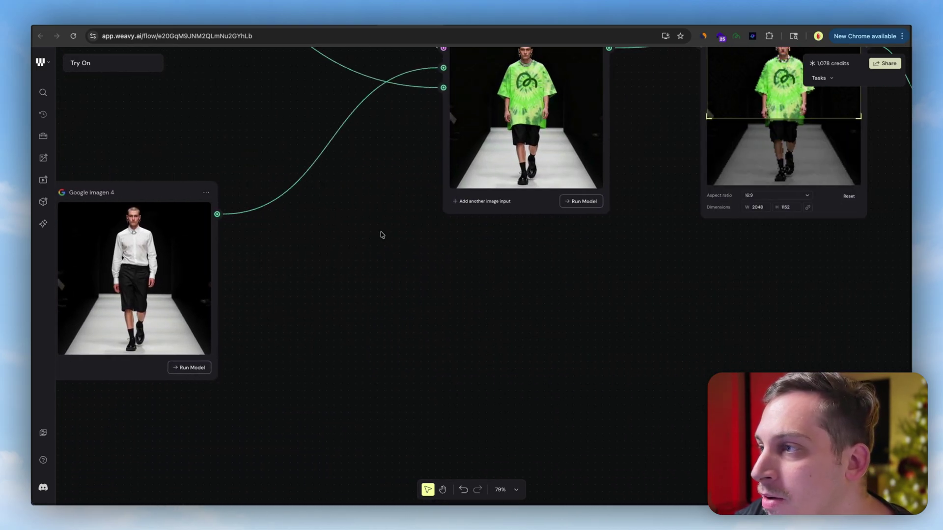
{"action": "scroll", "coordinate": [383, 234], "scroll_direction": "up", "scroll_amount": 4}
{"action": "scroll", "coordinate": [515, 201], "scroll_direction": "right", "scroll_amount": 5}
{"action": "scroll", "coordinate": [515, 201], "scroll_direction": "down", "scroll_amount": 1}
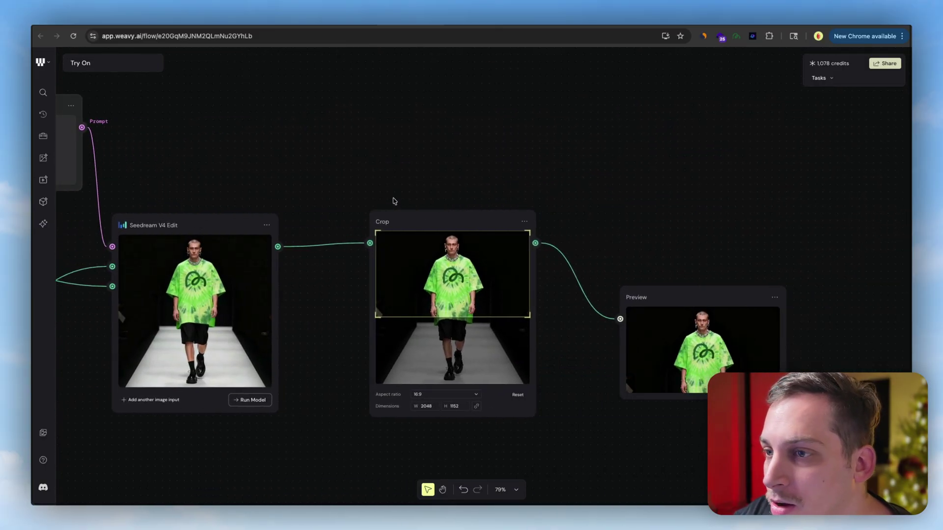
{"action": "scroll", "coordinate": [417, 207], "scroll_direction": "left", "scroll_amount": 6}
{"action": "scroll", "coordinate": [418, 206], "scroll_direction": "down", "scroll_amount": 1}
Shift Seedream V4 Edit slightly right, deselect it, and zoom in on the tie-dye shirt preview
{"action": "mouse_move", "coordinate": [440, 214]}
{"action": "left_mouse_down"}
{"action": "mouse_move", "coordinate": [466, 211]}
{"action": "mouse_move", "coordinate": [458, 214]}
{"action": "left_mouse_up"}
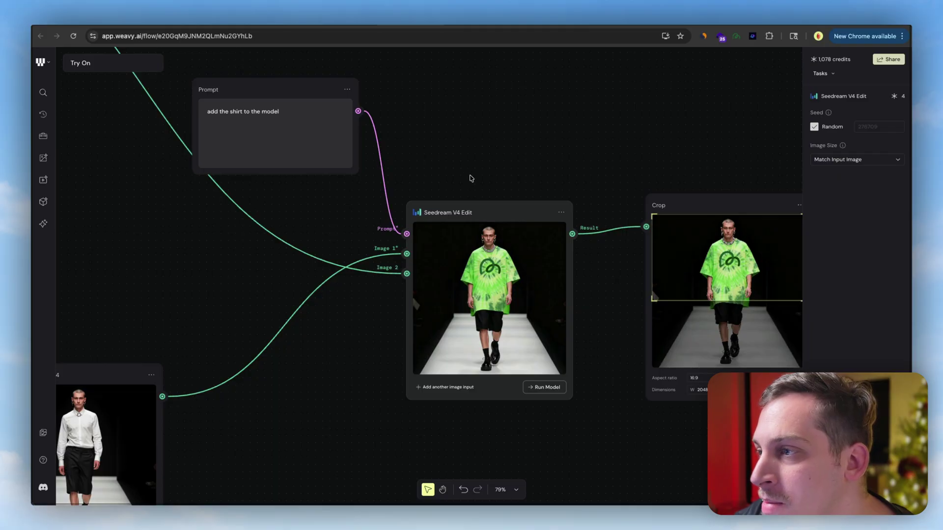
{"action": "left_click", "coordinate": [467, 175]}
{"action": "scroll", "coordinate": [467, 175], "scroll_direction": "right", "scroll_amount": 10}
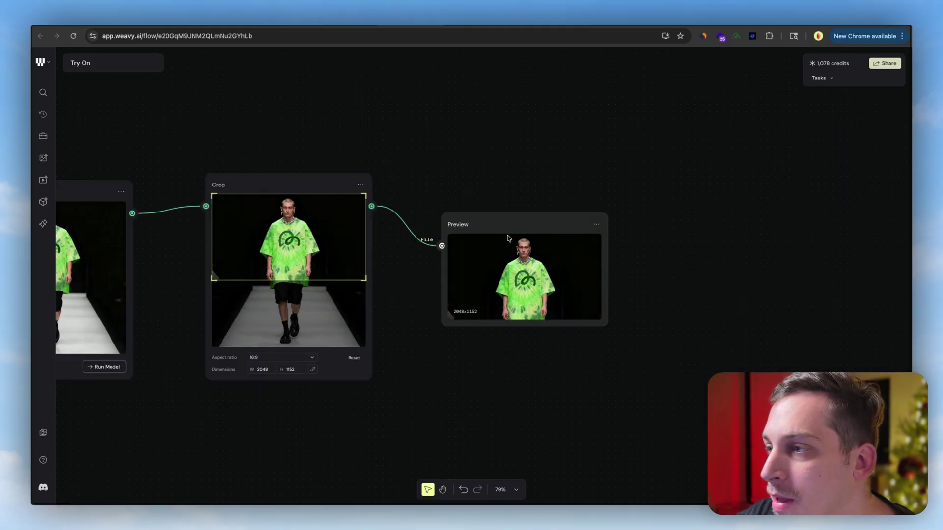
{"action": "scroll", "coordinate": [479, 171], "scroll_direction": "up", "scroll_amount": 5}
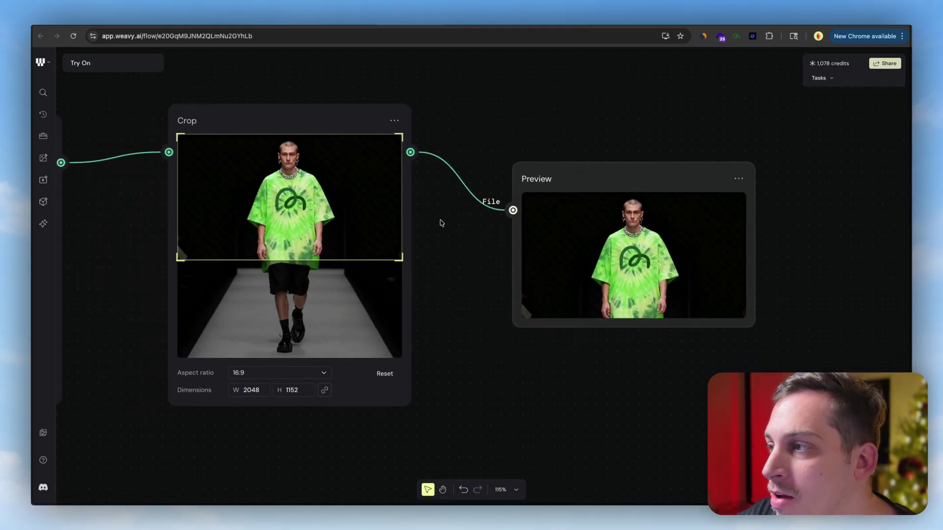
{"action": "scroll", "coordinate": [441, 222], "scroll_direction": "up", "scroll_amount": 8}
{"action": "scroll", "coordinate": [559, 232], "scroll_direction": "right", "scroll_amount": 5}
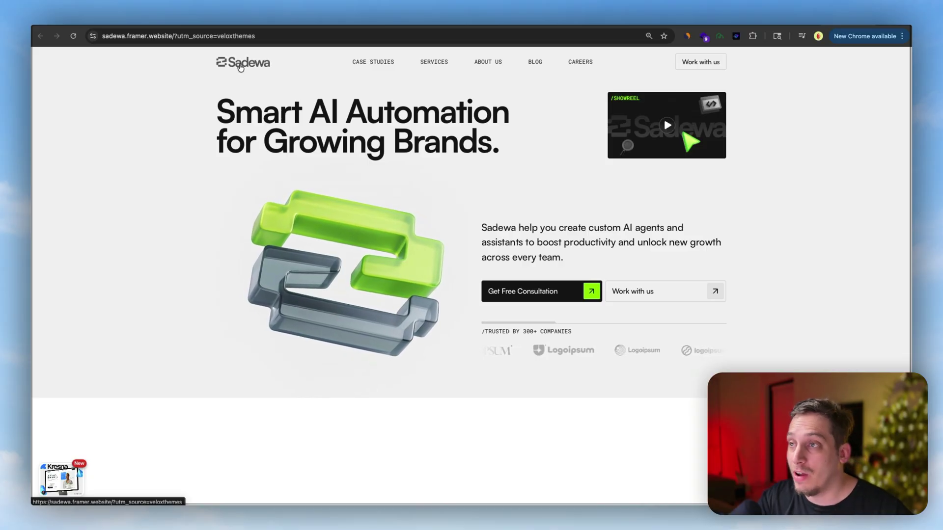
Browse the Sadewa template down to its Automation solutions services section, then close the tab
{"action": "scroll", "coordinate": [217, 69], "scroll_direction": "up", "scroll_amount": 5, "text": "ctrl"}
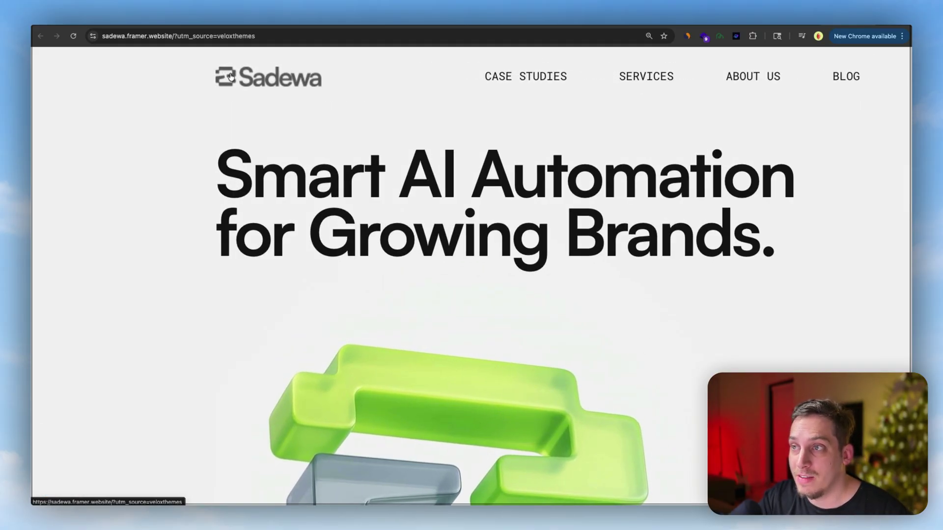
{"action": "scroll", "coordinate": [225, 93], "scroll_direction": "down", "scroll_amount": 5, "text": "ctrl"}
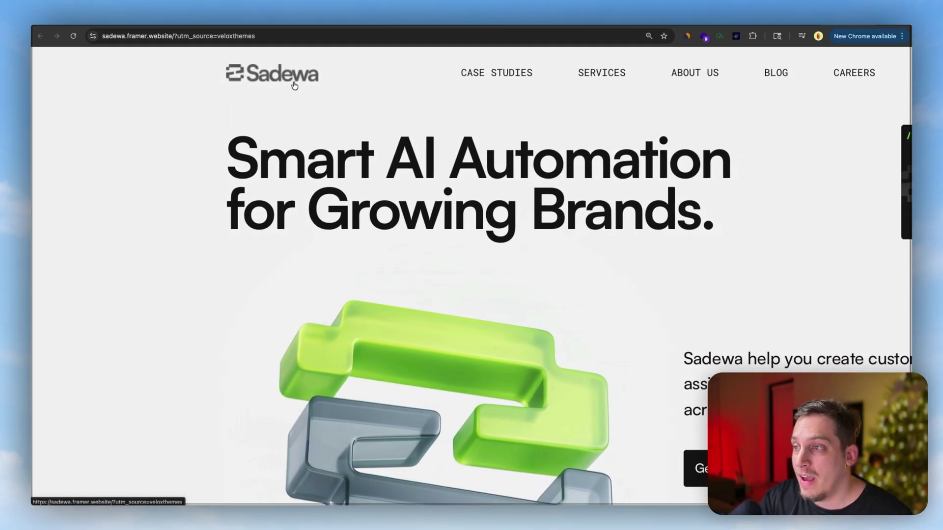
{"action": "scroll", "coordinate": [294, 86], "scroll_direction": "down", "scroll_amount": 2, "text": "ctrl"}
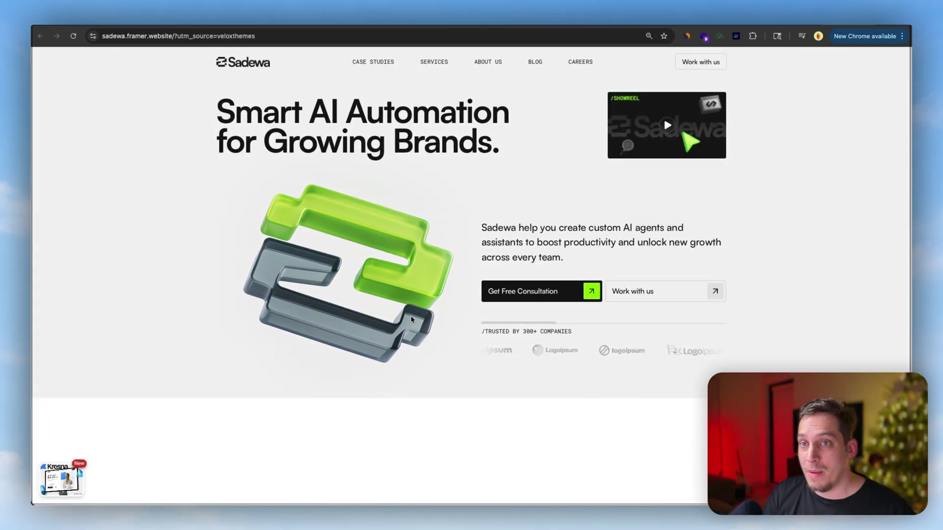
{"action": "left_click", "coordinate": [434, 62]}
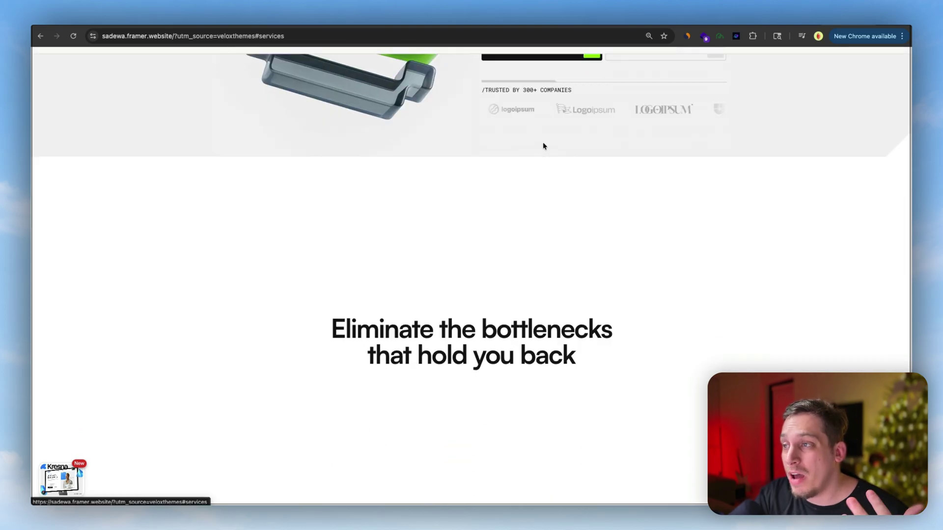
{"action": "scroll", "coordinate": [543, 146], "scroll_direction": "down", "scroll_amount": 10}
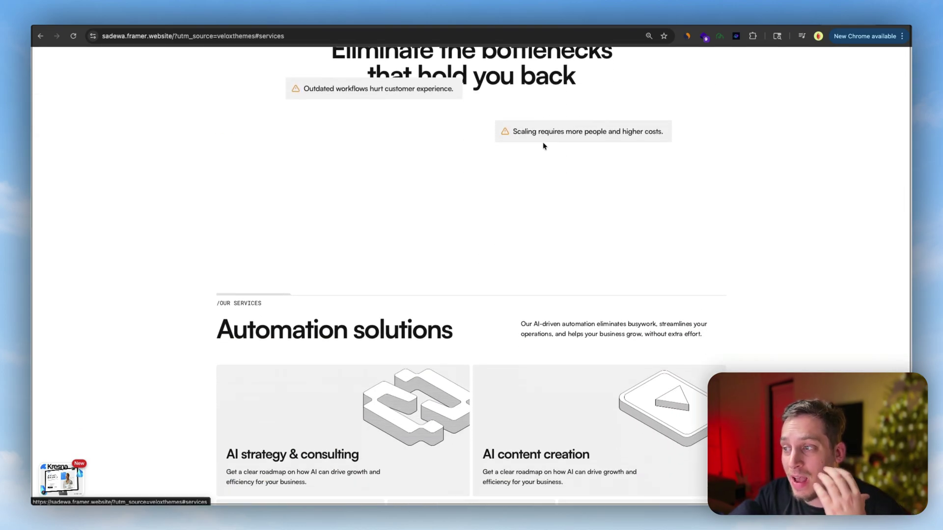
{"action": "scroll", "coordinate": [543, 146], "scroll_direction": "down", "scroll_amount": 2}
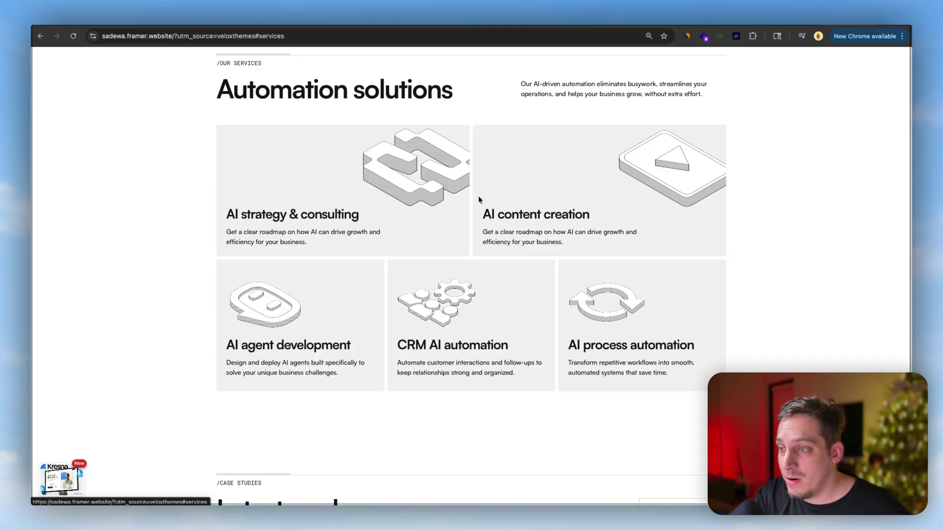
{"action": "key", "text": "super+w"}
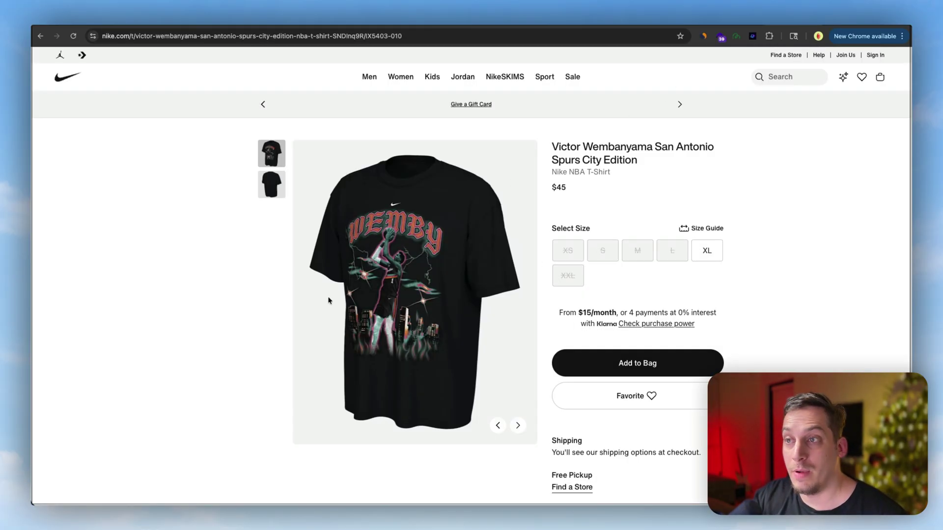
Copy the Wembanyama City Edition T-shirt product image from its right-click menu
{"action": "right_click", "coordinate": [411, 336]}
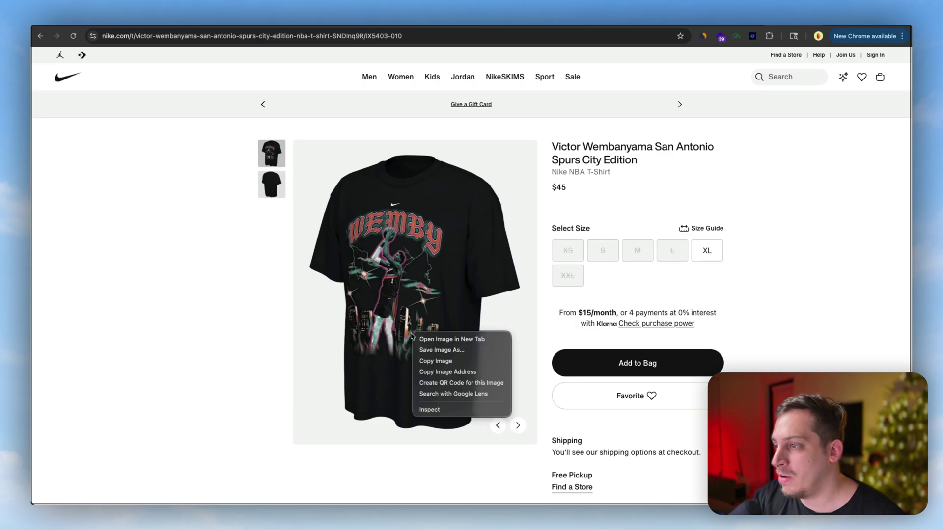
{"action": "left_click", "coordinate": [438, 364]}
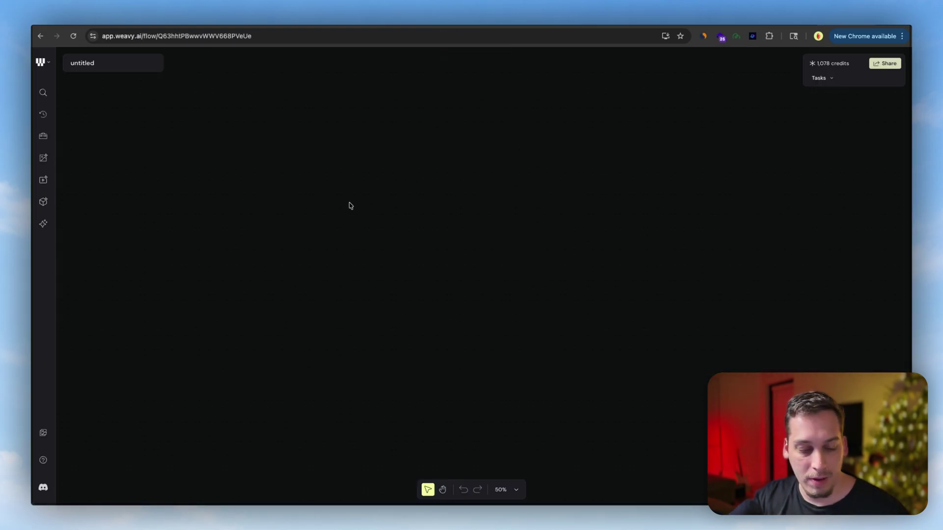
Paste the shirt image onto the canvas and add a Text node beside it
{"action": "key", "text": "ctrl+v"}
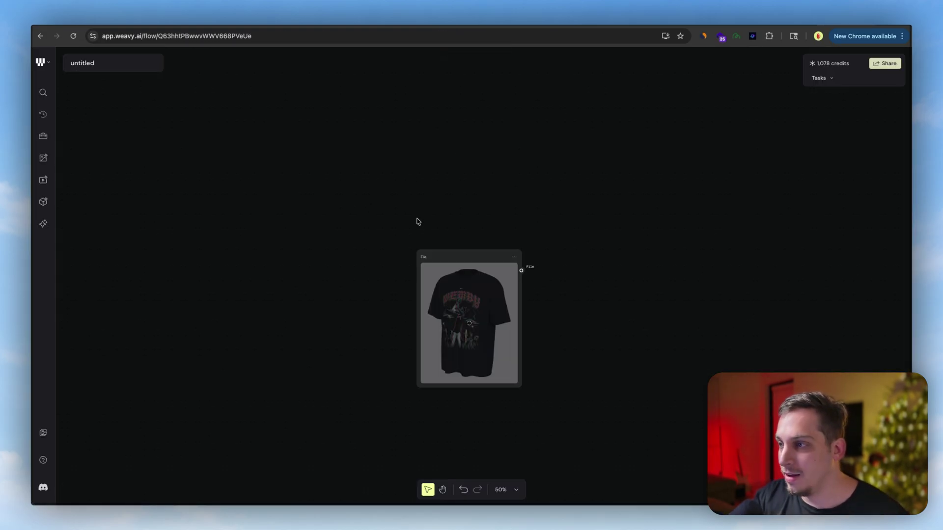
{"action": "left_click_drag", "start_coordinate": [465, 258], "coordinate": [380, 257]}
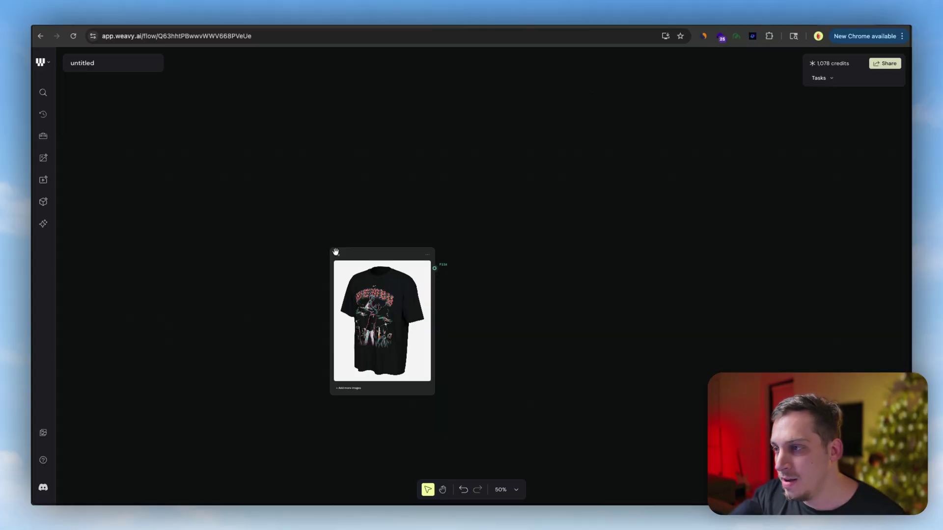
{"action": "right_click", "coordinate": [268, 165]}
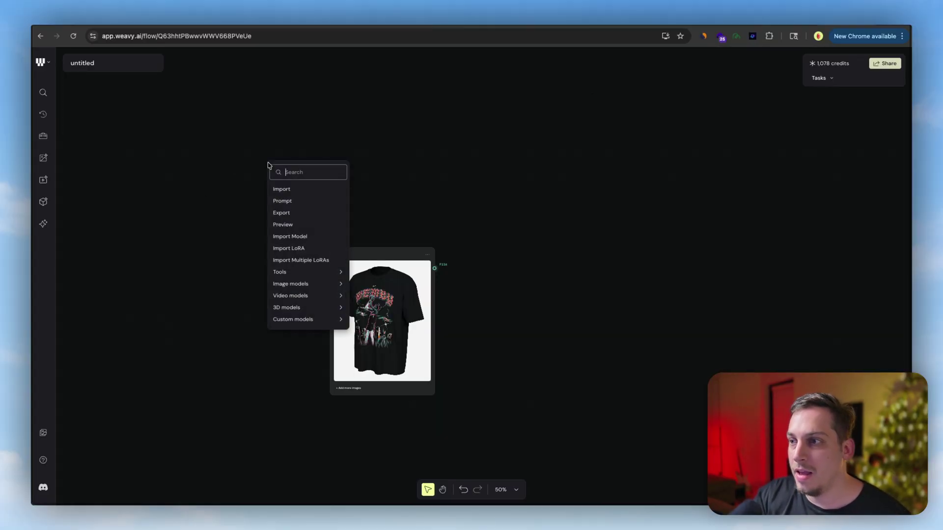
{"action": "left_click", "coordinate": [199, 166]}
{"action": "right_click", "coordinate": [283, 165]}
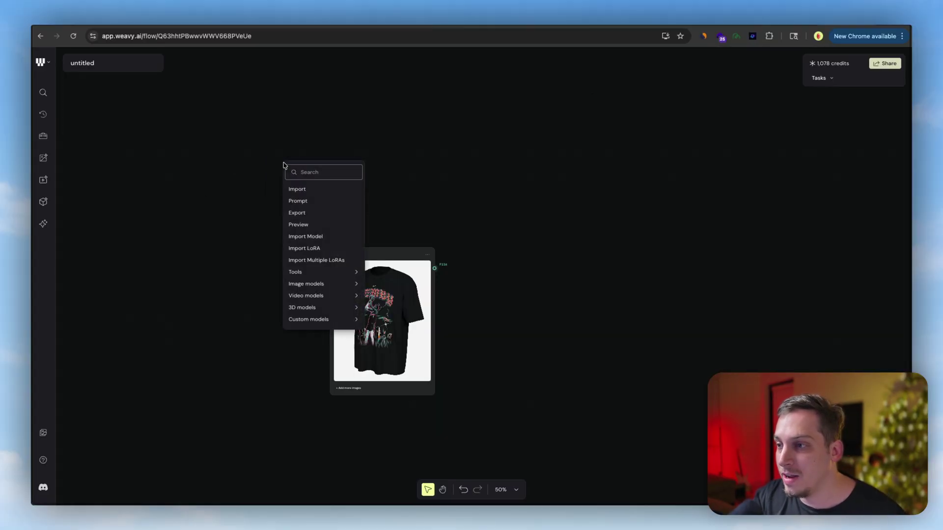
{"action": "type", "text": "text"}
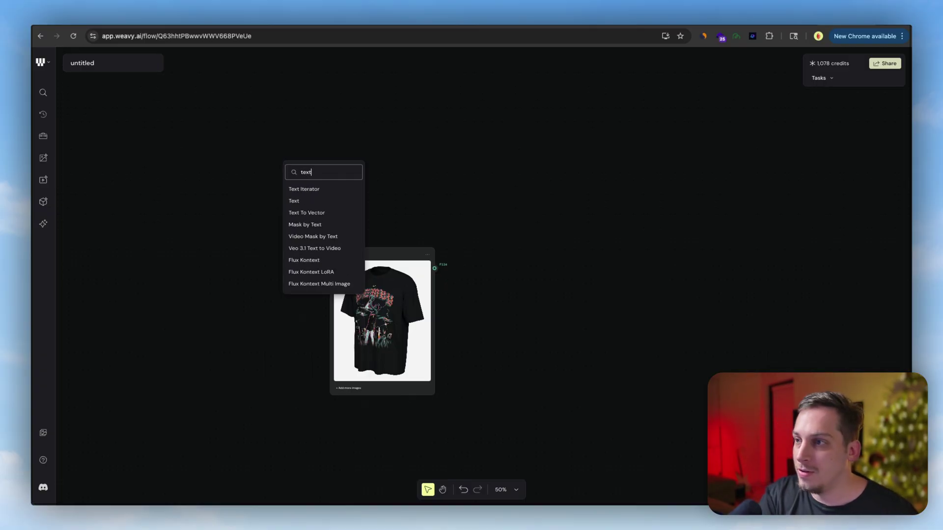
{"action": "left_click", "coordinate": [302, 201]}
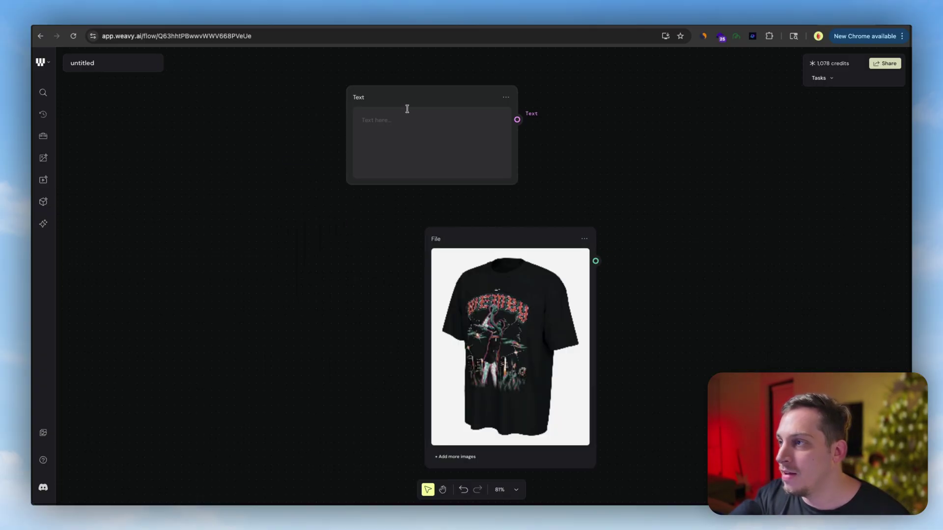
{"action": "left_click_drag", "start_coordinate": [423, 96], "coordinate": [568, 97]}
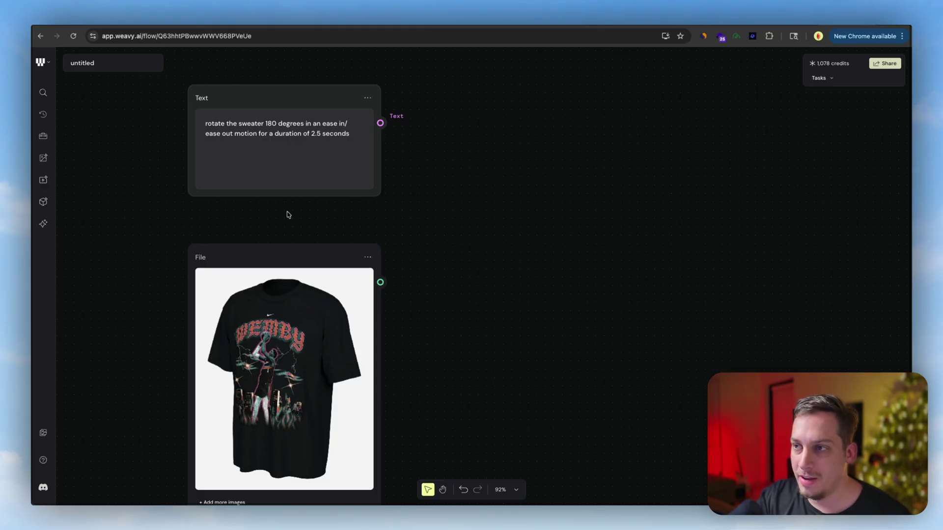
Change 'sweater' to 'shirt' in the 180-degree, 2.5-second rotation prompt
{"action": "double_click", "coordinate": [240, 124]}
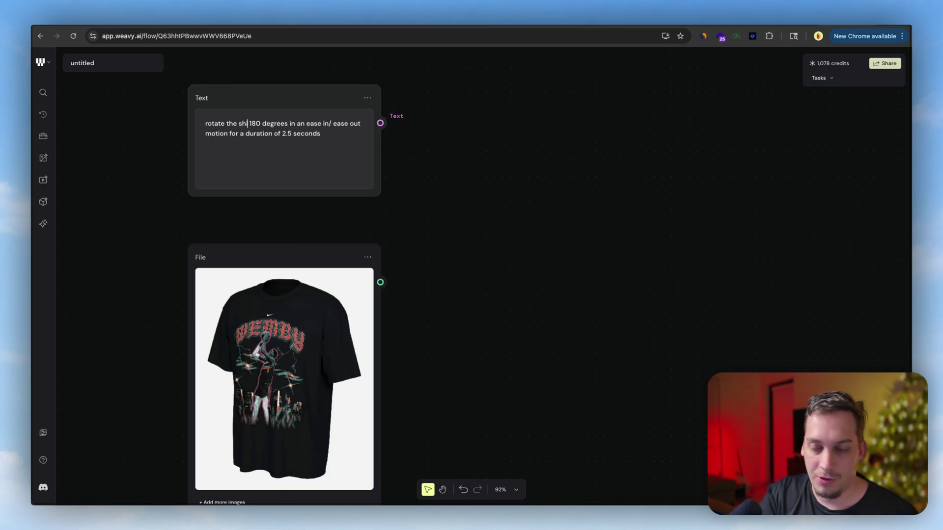
{"action": "type", "text": "irt"}
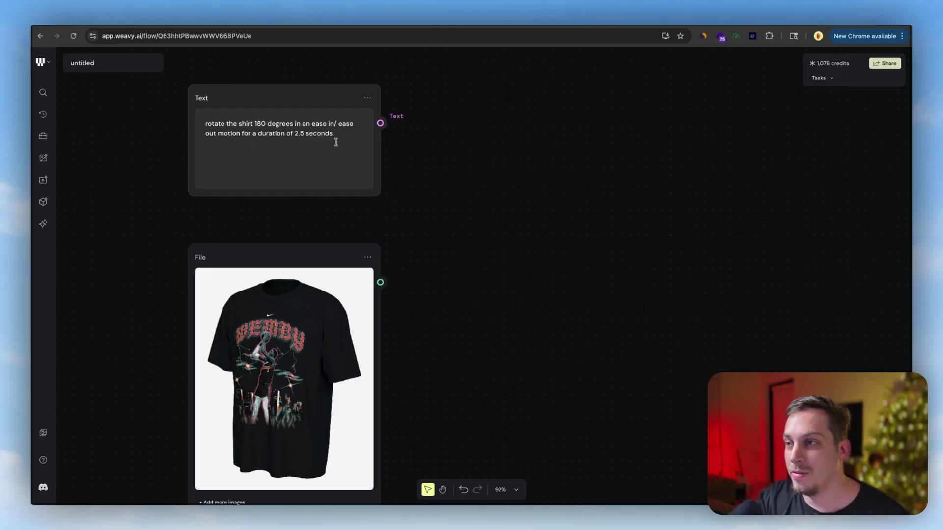
{"action": "scroll", "coordinate": [338, 140], "scroll_direction": "down", "scroll_amount": 5}
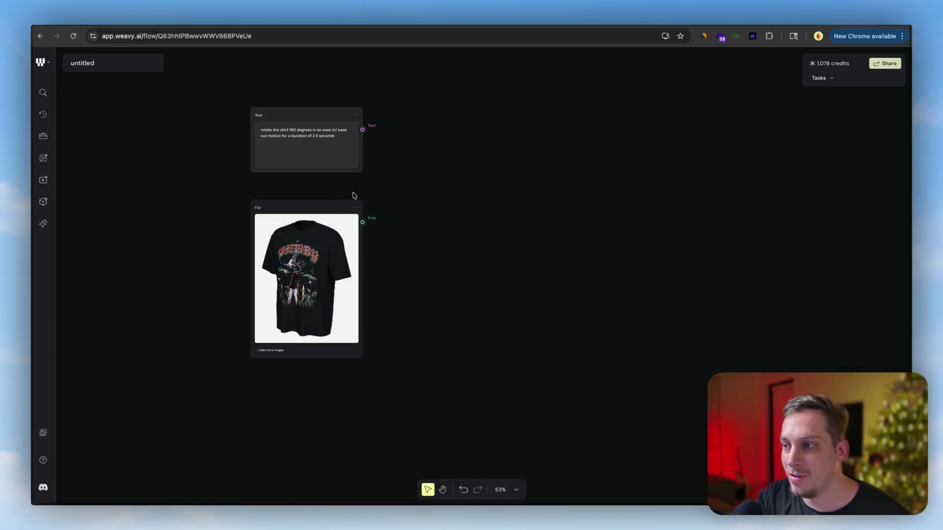
{"action": "right_click", "coordinate": [439, 187]}
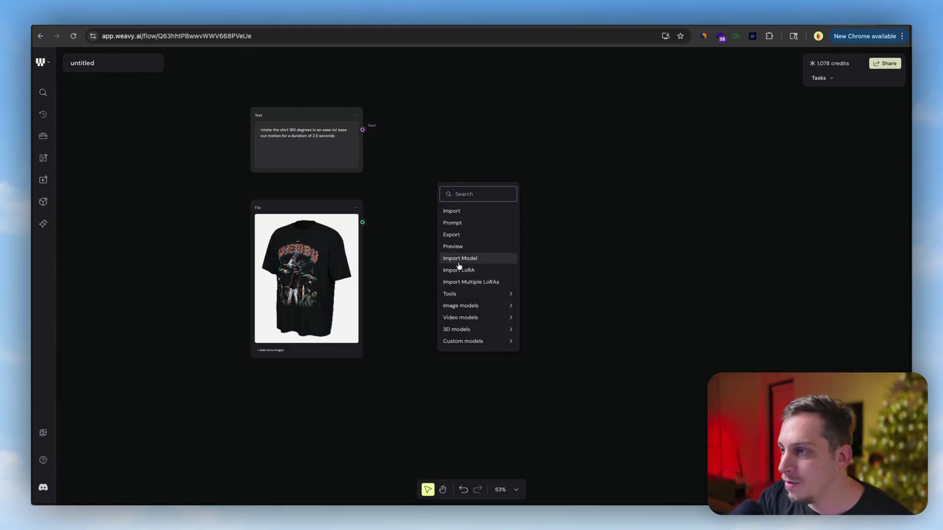
Add a Kling Motion Control video model node
{"action": "mouse_move", "coordinate": [474, 318]}
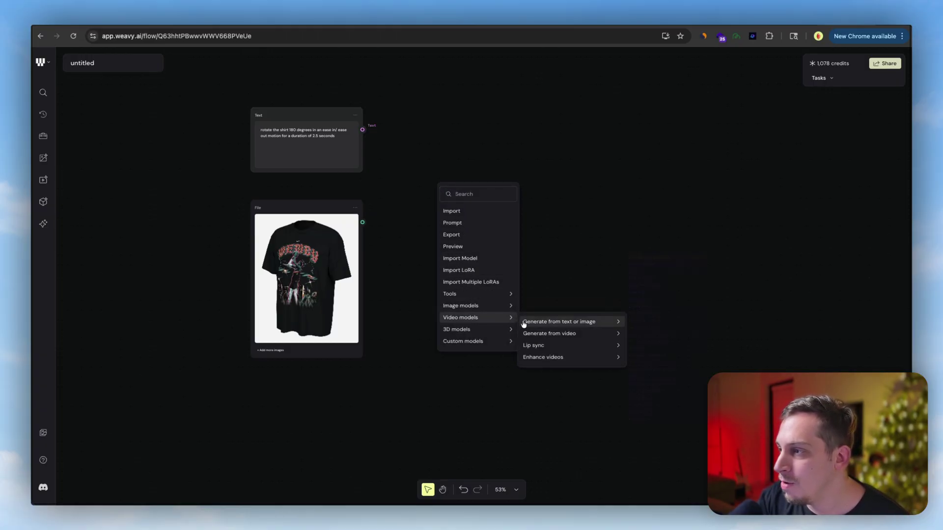
{"action": "mouse_move", "coordinate": [524, 323]}
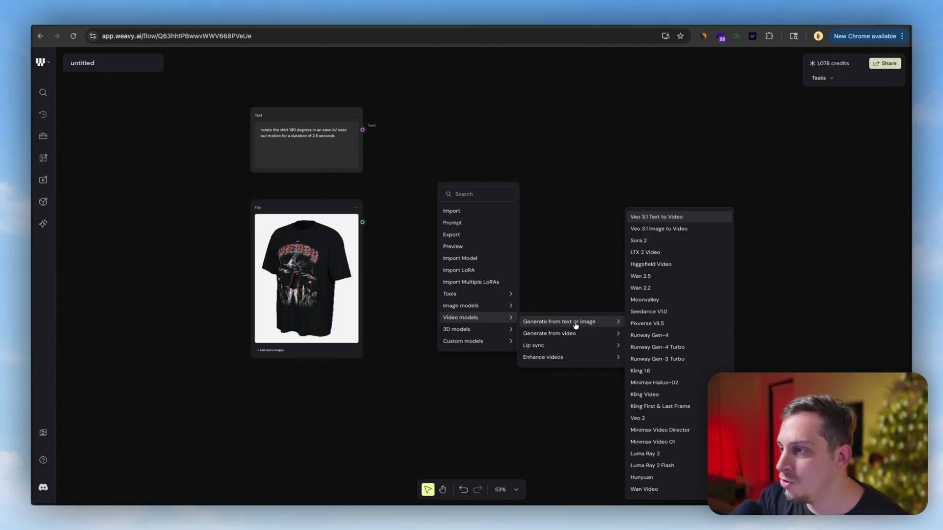
{"action": "mouse_move", "coordinate": [573, 351]}
{"action": "mouse_move", "coordinate": [586, 337]}
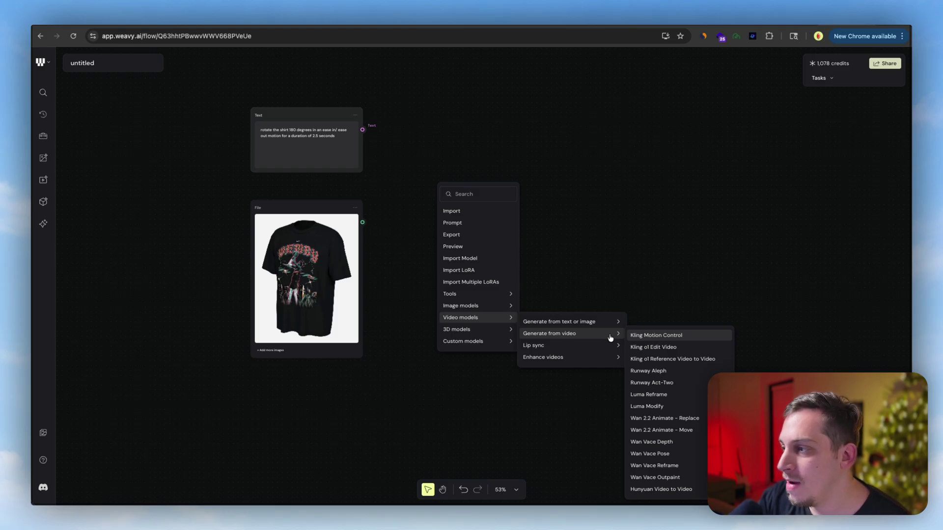
{"action": "left_click", "coordinate": [643, 337]}
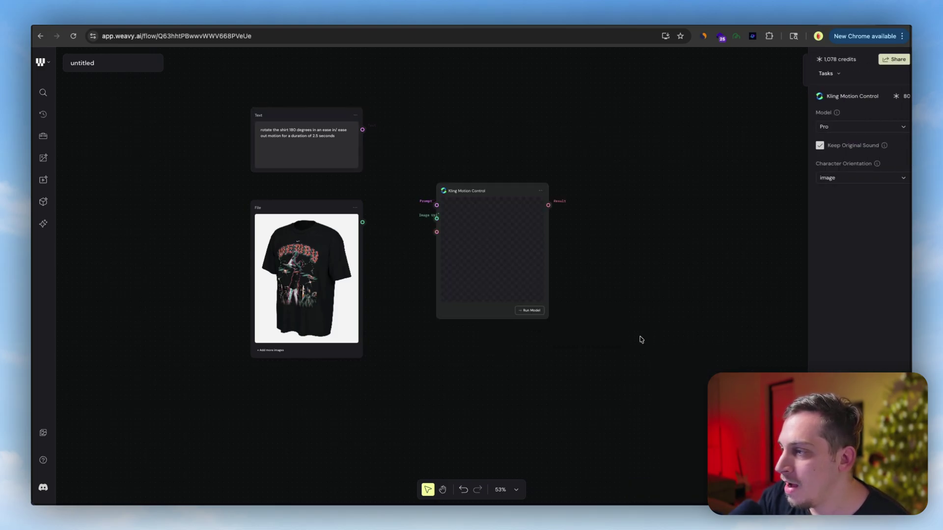
Add a Runway Gen-4 node and arrange it and Sora 2 beside Kling Motion Control
{"action": "right_click", "coordinate": [581, 388]}
{"action": "mouse_move", "coordinate": [617, 466]}
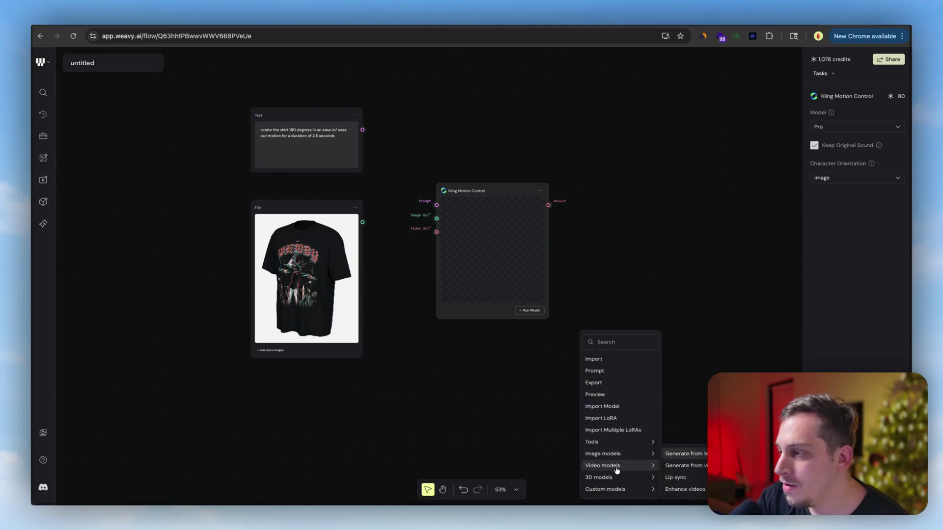
{"action": "mouse_move", "coordinate": [692, 458]}
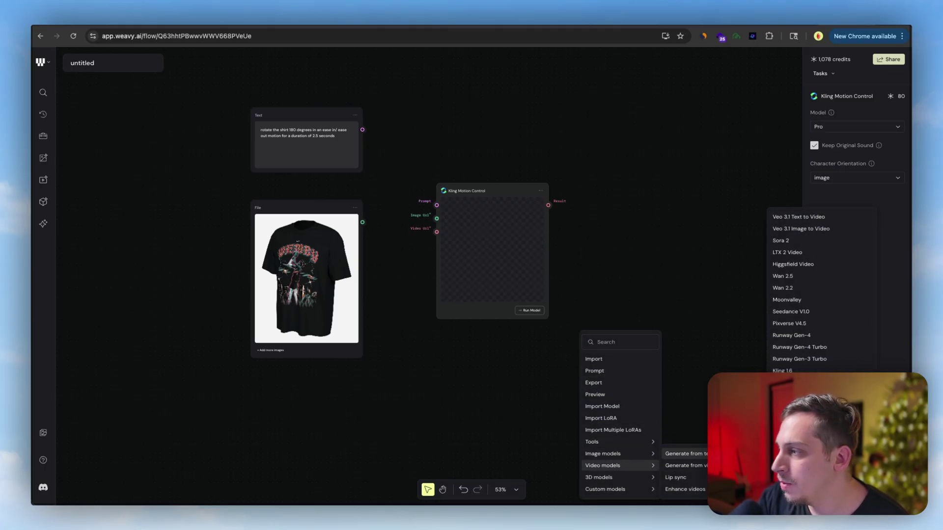
{"action": "left_click", "coordinate": [791, 335]}
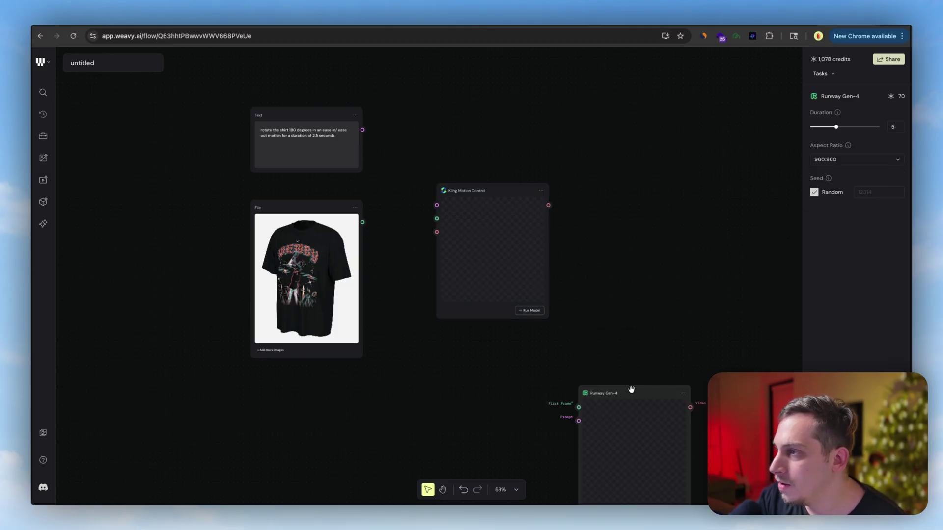
{"action": "left_click_drag", "start_coordinate": [641, 390], "coordinate": [637, 185]}
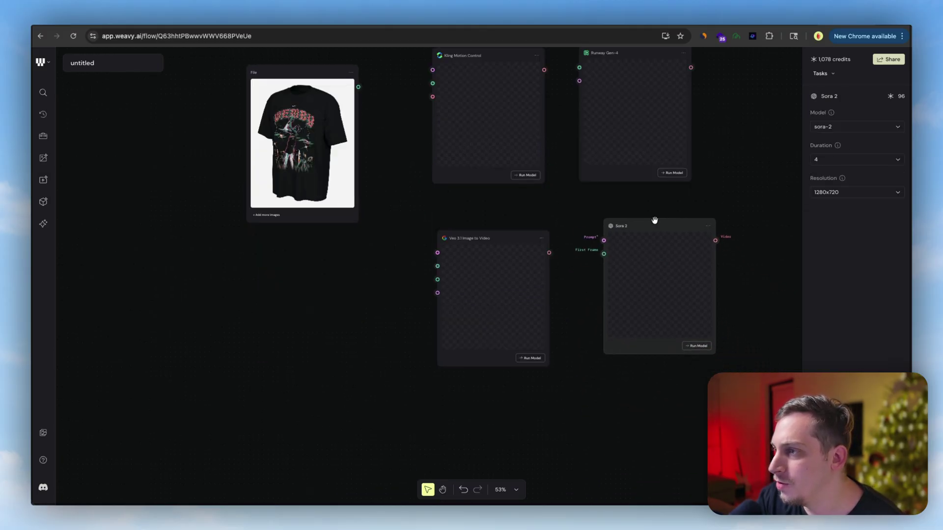
{"action": "mouse_move", "coordinate": [655, 219]}
{"action": "left_mouse_down"}
{"action": "mouse_move", "coordinate": [635, 227]}
{"action": "mouse_move", "coordinate": [644, 233]}
{"action": "left_mouse_up"}
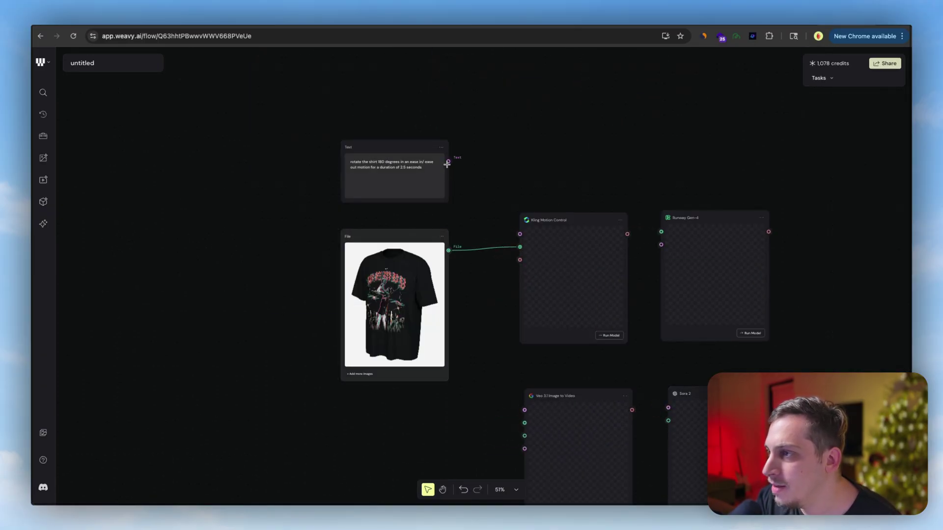
Wire the prompt into Kling, Runway Gen-4 and Veo 3.1, plus the shirt image into Runway and Veo's first frame
{"action": "left_click_drag", "start_coordinate": [448, 162], "coordinate": [519, 233]}
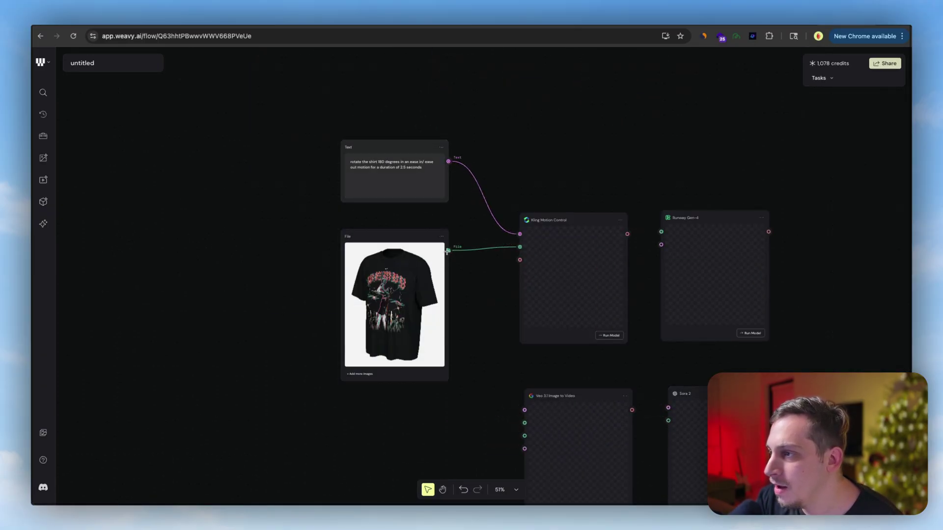
{"action": "left_click_drag", "start_coordinate": [447, 251], "coordinate": [661, 231]}
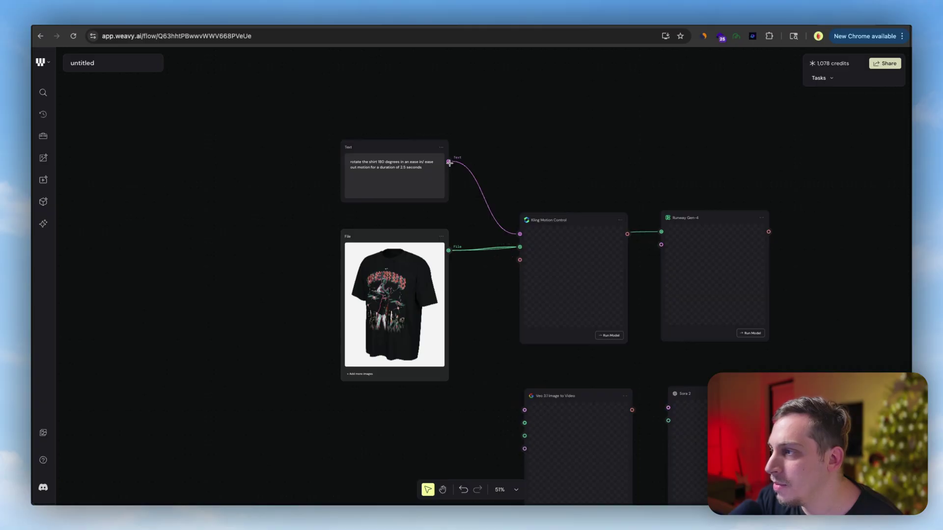
{"action": "left_click_drag", "start_coordinate": [449, 163], "coordinate": [661, 244]}
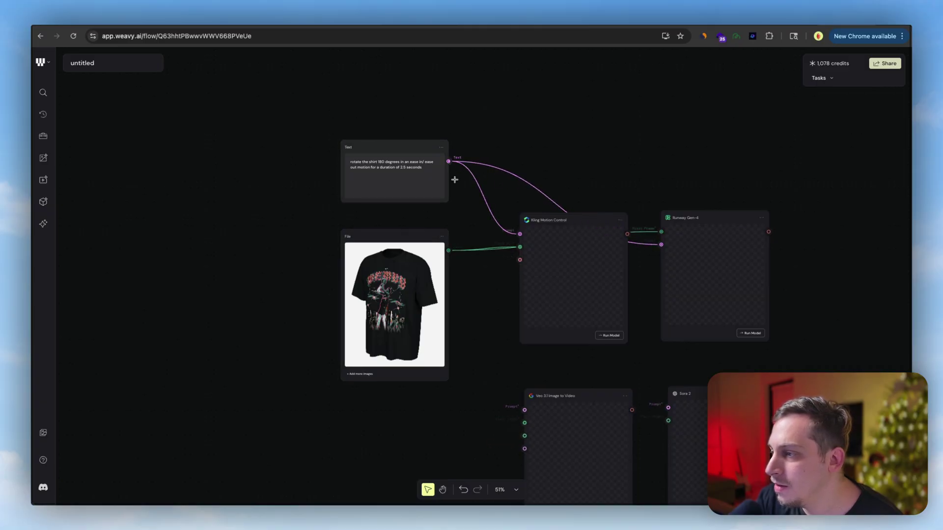
{"action": "left_click_drag", "start_coordinate": [449, 162], "coordinate": [524, 409]}
{"action": "left_click_drag", "start_coordinate": [448, 250], "coordinate": [524, 422]}
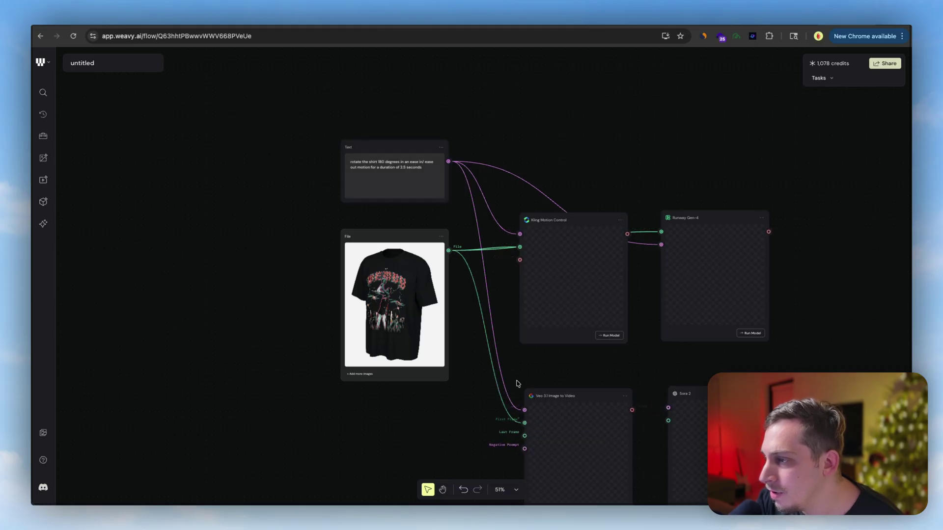
Use the shirt image as Veo 3.1's last frame and Sora 2's first frame, then select all nodes
{"action": "scroll", "coordinate": [524, 331], "scroll_direction": "down", "scroll_amount": 3}
{"action": "scroll", "coordinate": [501, 322], "scroll_direction": "up", "scroll_amount": 3}
{"action": "scroll", "coordinate": [412, 259], "scroll_direction": "down", "scroll_amount": 2}
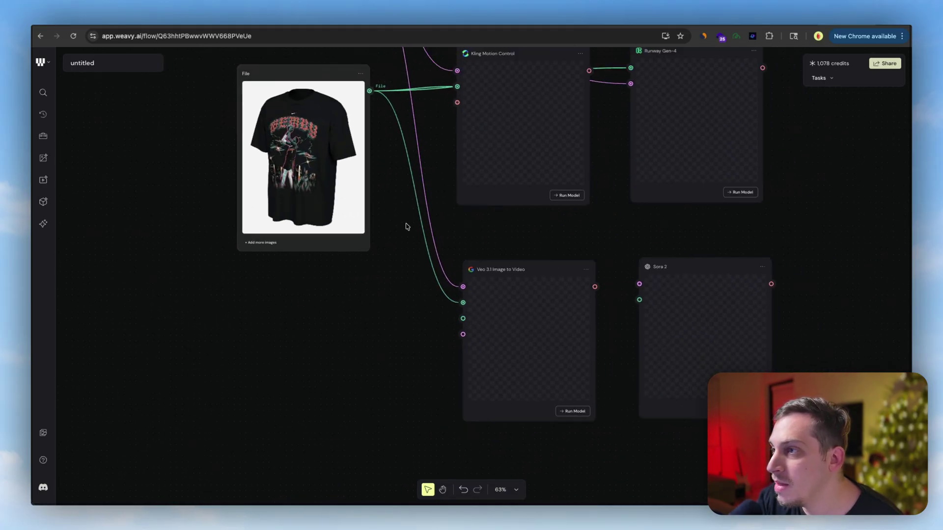
{"action": "left_click_drag", "start_coordinate": [368, 93], "coordinate": [464, 325]}
{"action": "left_click_drag", "start_coordinate": [370, 91], "coordinate": [627, 301]}
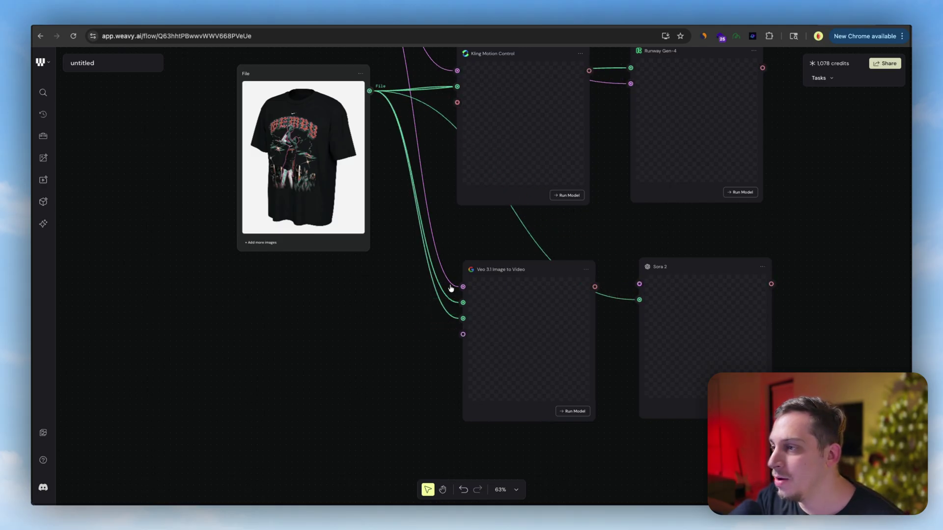
{"action": "scroll", "coordinate": [397, 153], "scroll_direction": "up", "scroll_amount": 4}
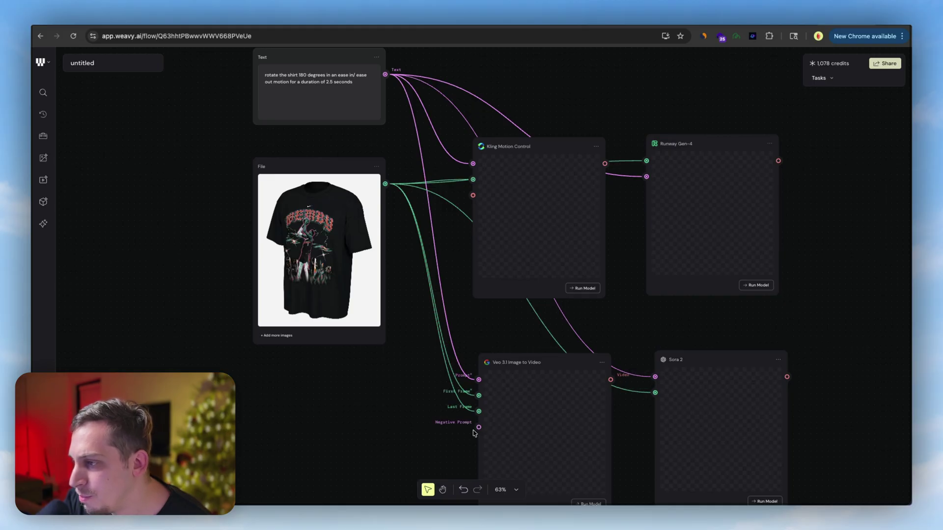
{"action": "scroll", "coordinate": [415, 424], "scroll_direction": "down", "scroll_amount": 5}
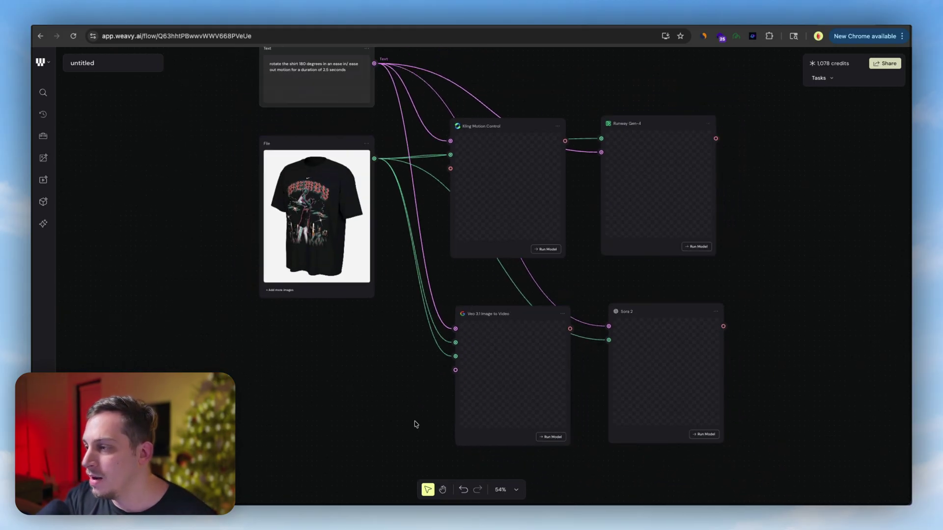
{"action": "left_click_drag", "start_coordinate": [264, 100], "coordinate": [707, 465]}
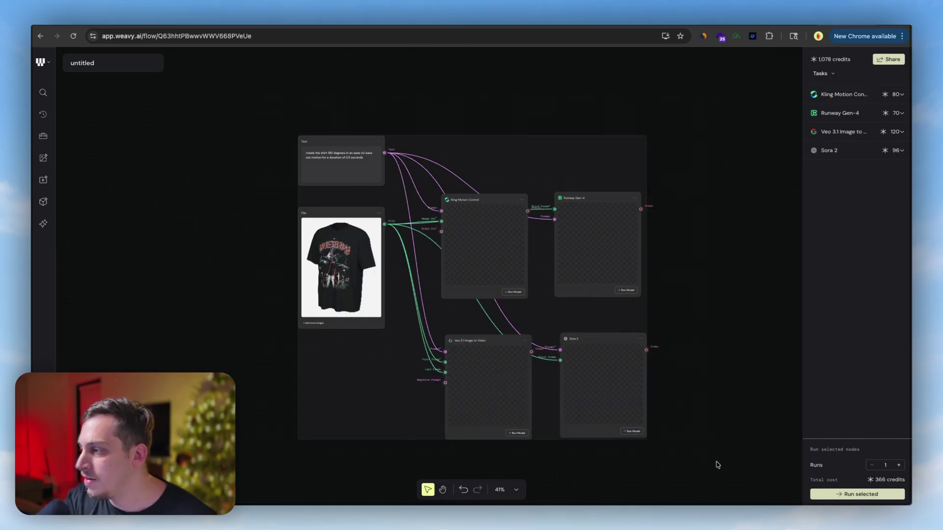
Run the selected models, remove the erroring Kling node, and rerun Runway, Veo 3.1 and Sora 2
{"action": "left_click", "coordinate": [836, 495]}
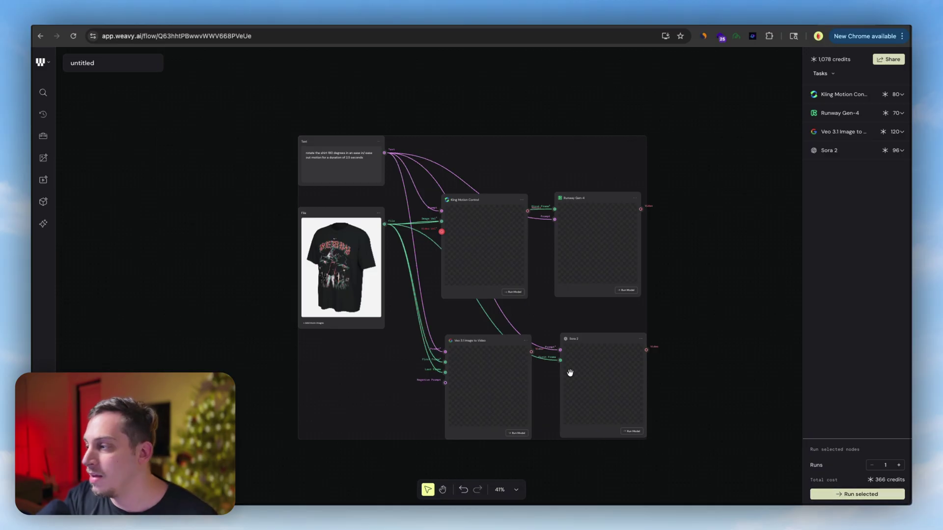
{"action": "left_click", "coordinate": [846, 497]}
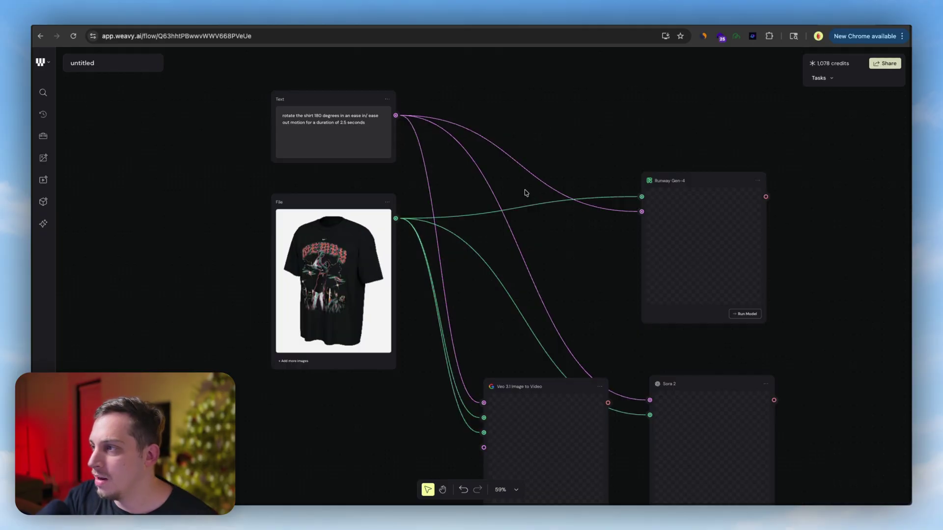
{"action": "scroll", "coordinate": [526, 189], "scroll_direction": "down", "scroll_amount": 3}
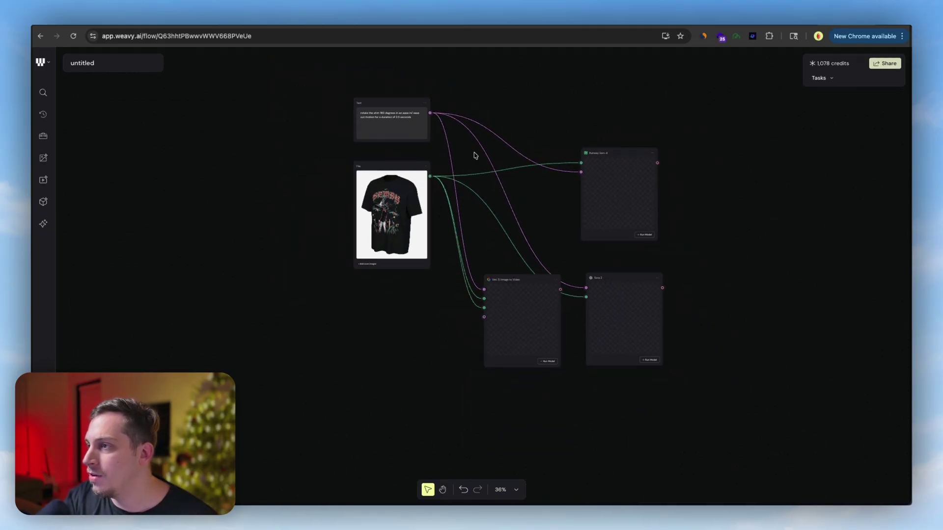
{"action": "left_click_drag", "start_coordinate": [309, 80], "coordinate": [715, 403]}
{"action": "left_click", "coordinate": [846, 495]}
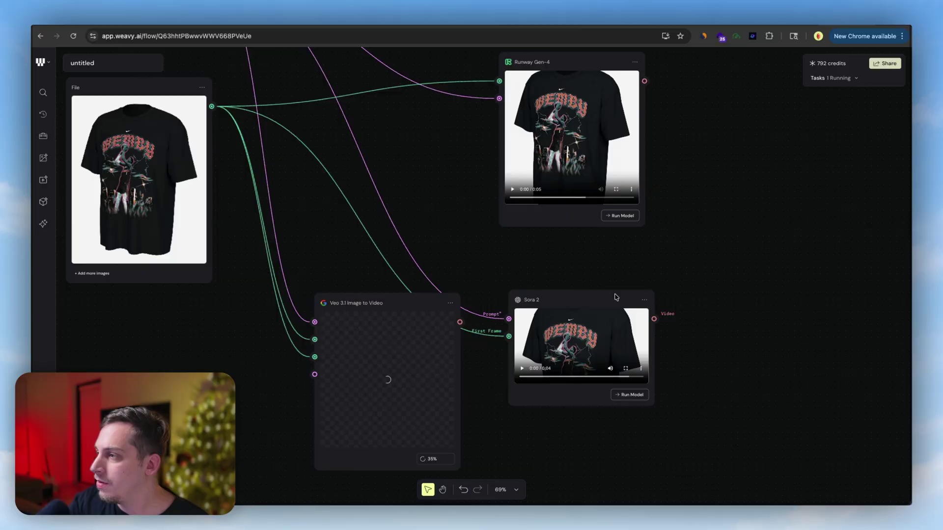
Set Sora 2 resolution to 720x1280 and regenerate its video
{"action": "left_click", "coordinate": [635, 304]}
{"action": "left_click", "coordinate": [860, 195]}
{"action": "left_click", "coordinate": [850, 216]}
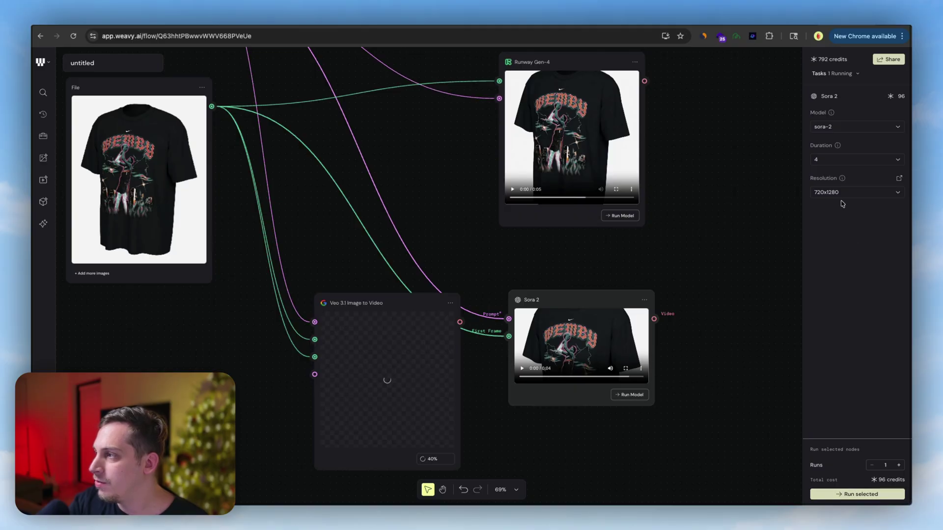
{"action": "left_click", "coordinate": [855, 193]}
{"action": "left_click", "coordinate": [855, 194]}
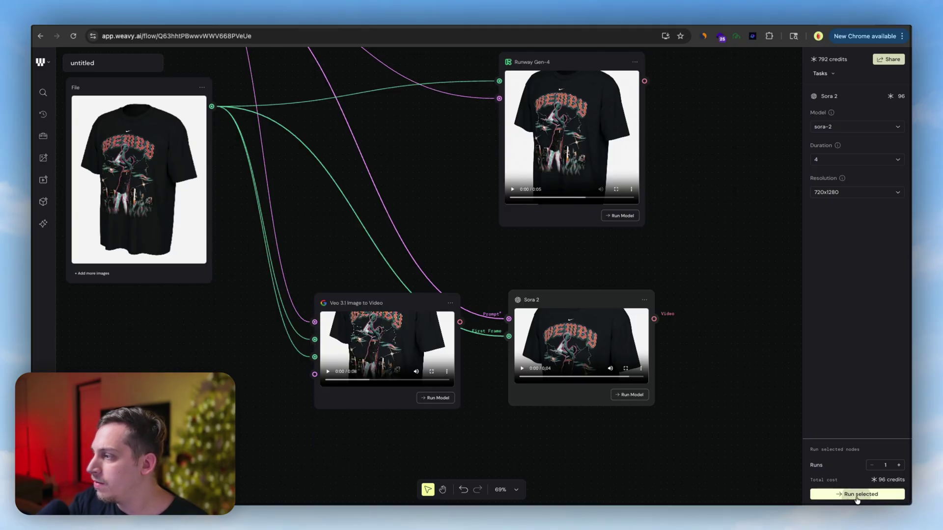
{"action": "left_click", "coordinate": [859, 494]}
Switch Veo 3.1 to 9:16 portrait aspect ratio and regenerate its video
{"action": "left_click", "coordinate": [450, 305]}
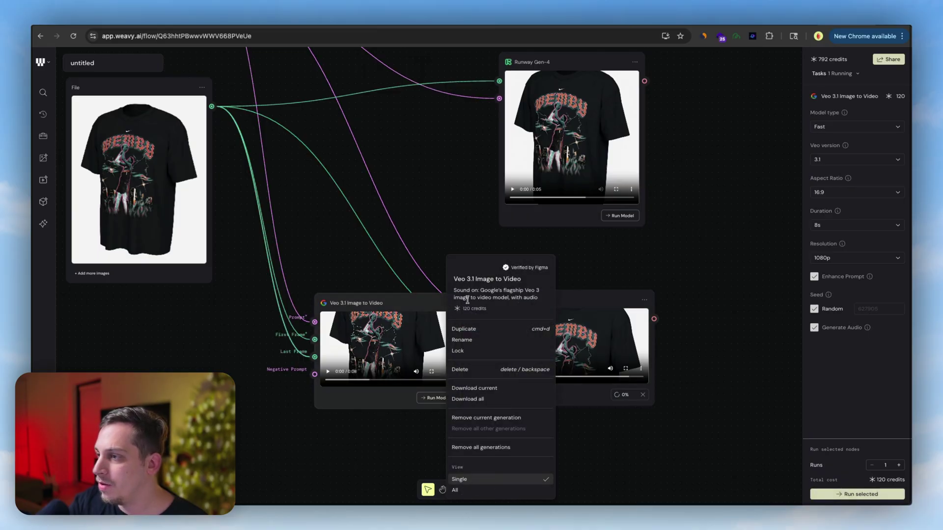
{"action": "left_click", "coordinate": [412, 301]}
{"action": "left_click", "coordinate": [853, 192]}
{"action": "left_click", "coordinate": [827, 226]}
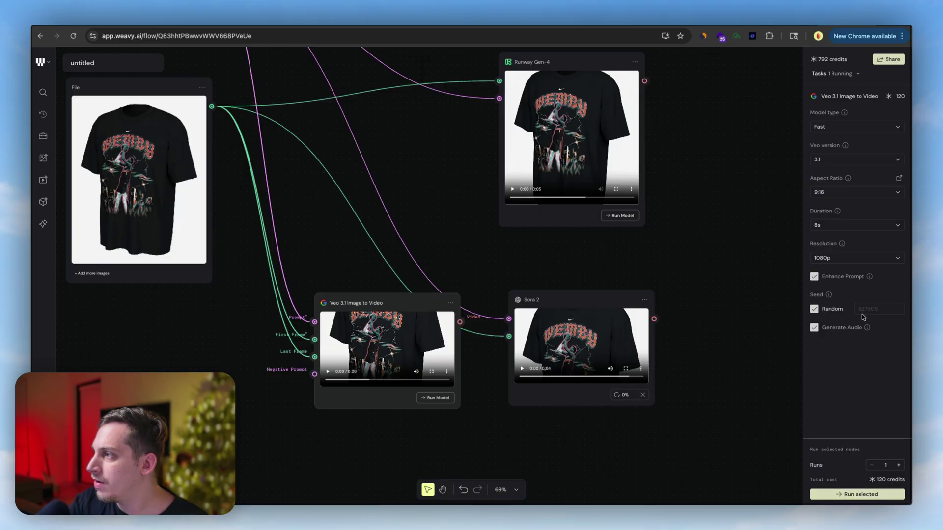
{"action": "left_click", "coordinate": [838, 495]}
{"action": "scroll", "coordinate": [679, 357], "scroll_direction": "down", "scroll_amount": 3}
{"action": "scroll", "coordinate": [602, 207], "scroll_direction": "up", "scroll_amount": 5}
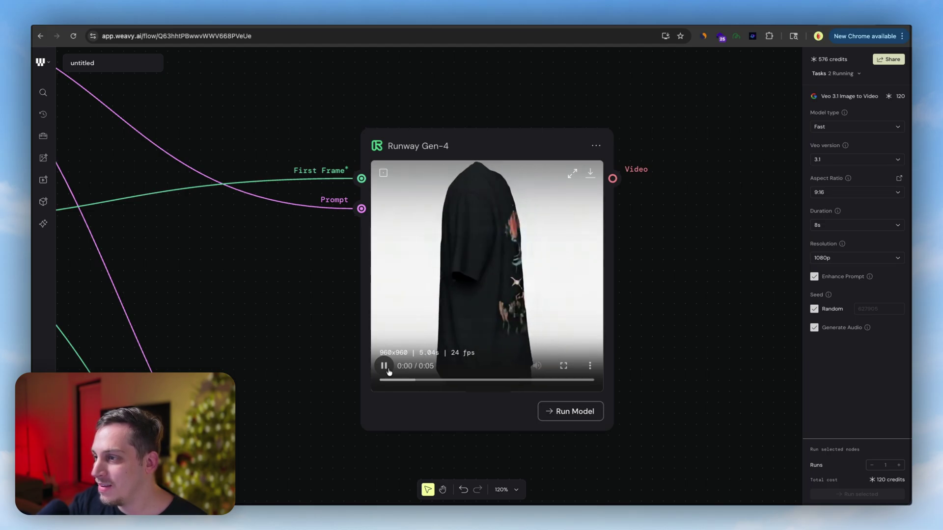
Scrub the Runway Gen-4 clip back to the shirt front, then play the Sora 2 and Veo 3.1 clips
{"action": "left_click_drag", "start_coordinate": [482, 380], "coordinate": [395, 384]}
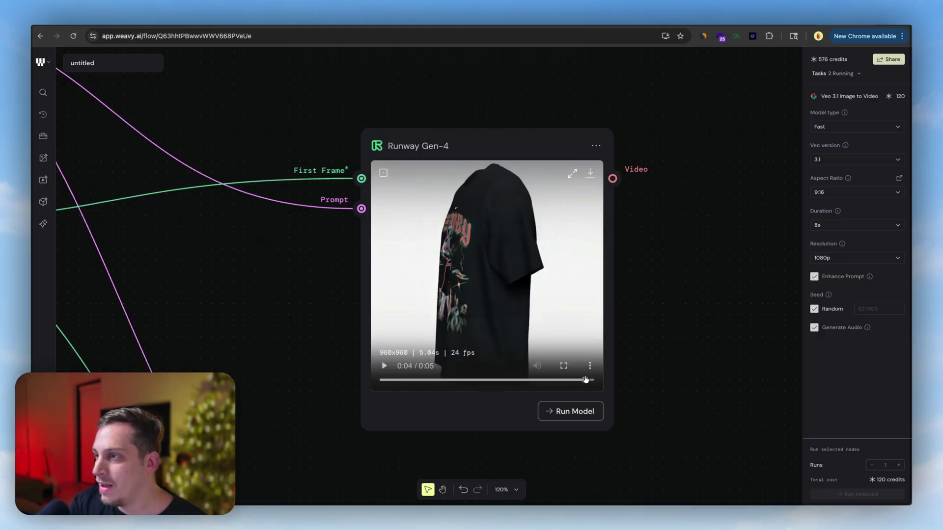
{"action": "mouse_move", "coordinate": [540, 380]}
{"action": "left_mouse_down"}
{"action": "mouse_move", "coordinate": [454, 381]}
{"action": "mouse_move", "coordinate": [588, 381]}
{"action": "mouse_move", "coordinate": [391, 381]}
{"action": "mouse_move", "coordinate": [549, 381]}
{"action": "left_mouse_up"}
{"action": "scroll", "coordinate": [623, 393], "scroll_direction": "right", "scroll_amount": 10}
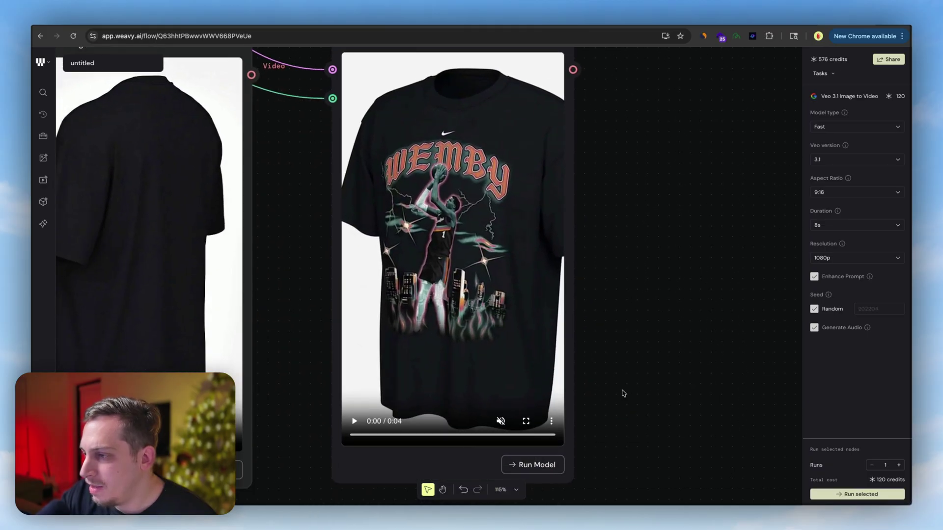
{"action": "left_click", "coordinate": [354, 422]}
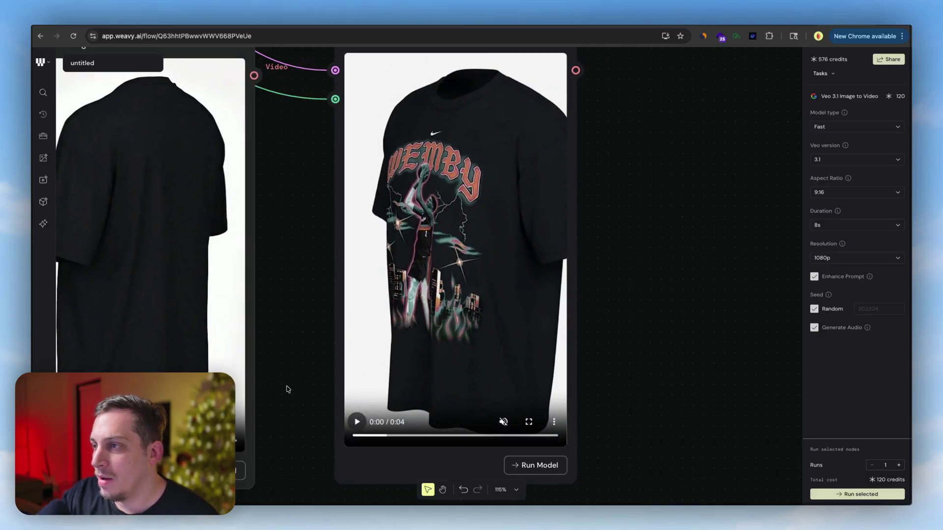
{"action": "scroll", "coordinate": [287, 390], "scroll_direction": "down", "scroll_amount": 5}
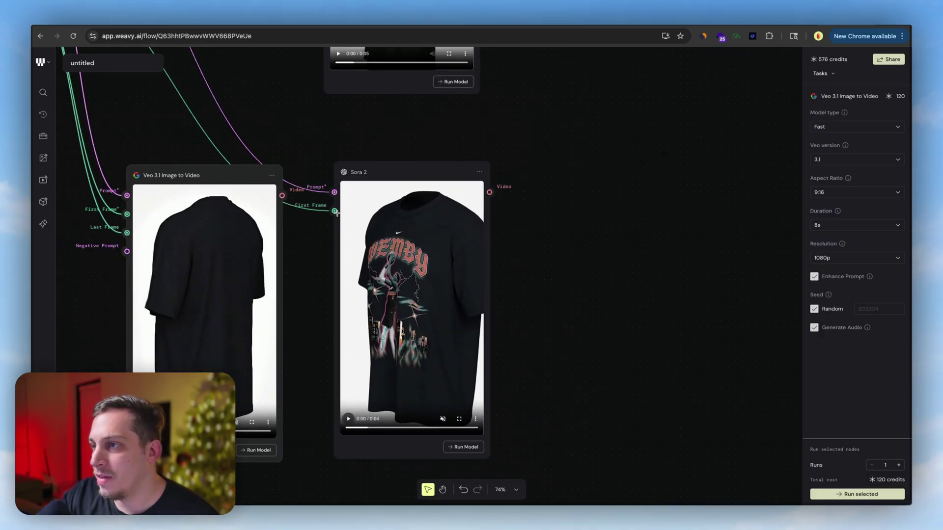
{"action": "scroll", "coordinate": [308, 165], "scroll_direction": "left", "scroll_amount": 3}
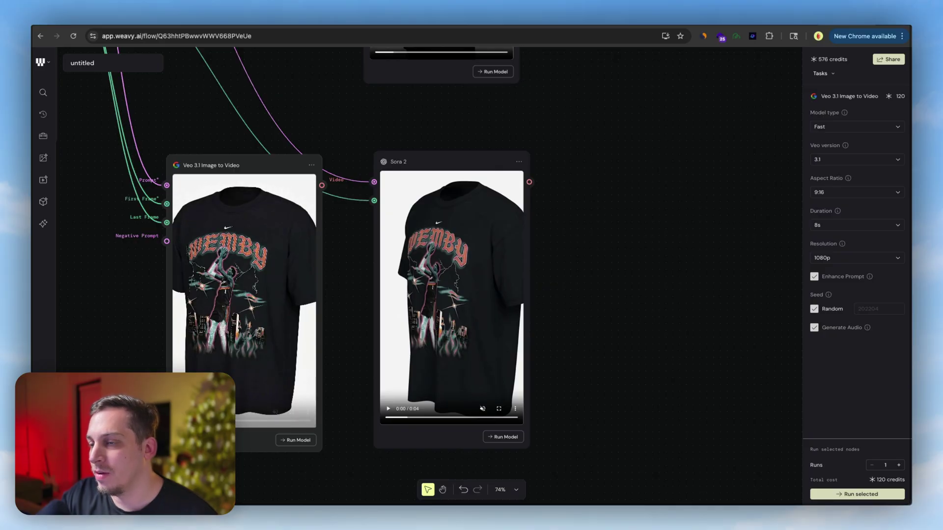
{"action": "scroll", "coordinate": [344, 246], "scroll_direction": "left", "scroll_amount": 5}
{"action": "scroll", "coordinate": [211, 344], "scroll_direction": "down", "scroll_amount": 3}
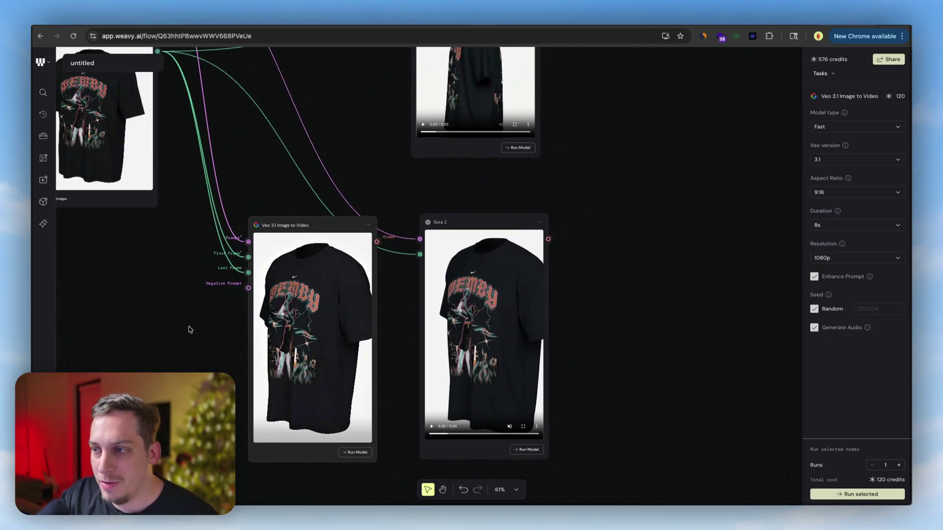
{"action": "scroll", "coordinate": [196, 294], "scroll_direction": "up", "scroll_amount": 5}
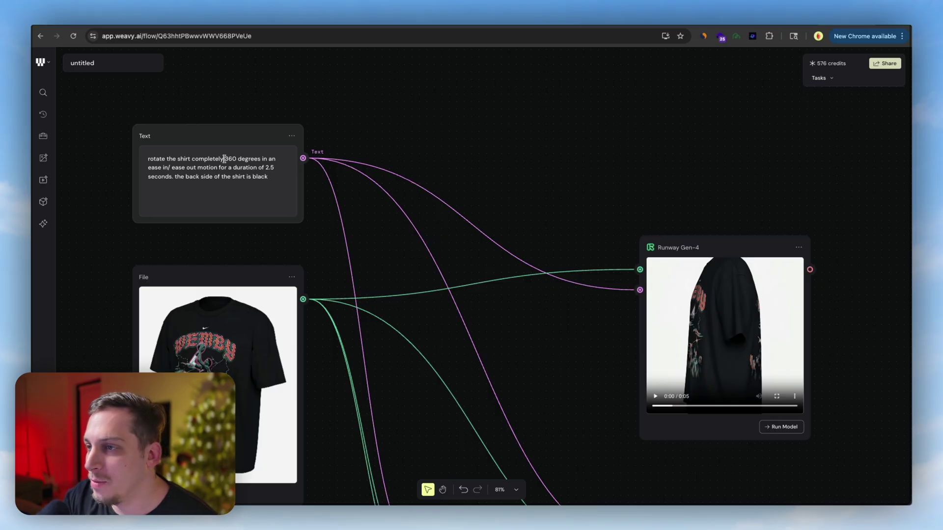
Regenerate the Veo 3.1 video, accepting the high-cost warning with Run anyway
{"action": "scroll", "coordinate": [247, 206], "scroll_direction": "down", "scroll_amount": 5}
{"action": "scroll", "coordinate": [422, 427], "scroll_direction": "down", "scroll_amount": 3}
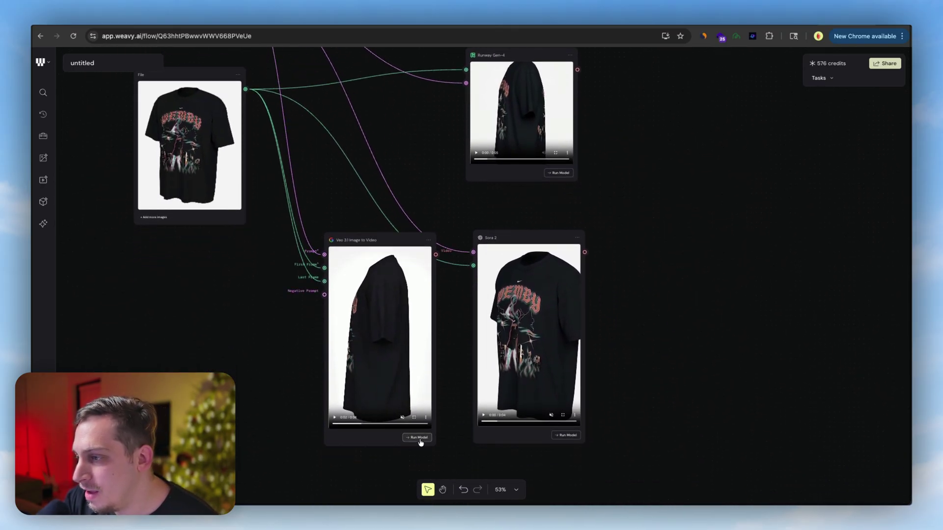
{"action": "left_click", "coordinate": [418, 437]}
{"action": "left_click", "coordinate": [526, 317]}
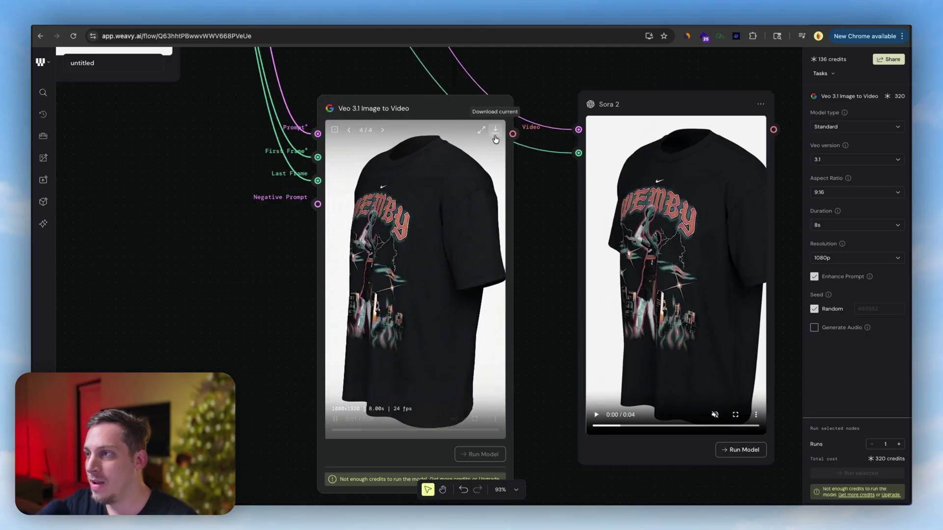
Download the current Veo 3.1 rotating-shirt clip as 'weavy-Veo 3.1 Image to Video' into Documents
{"action": "left_click", "coordinate": [496, 139]}
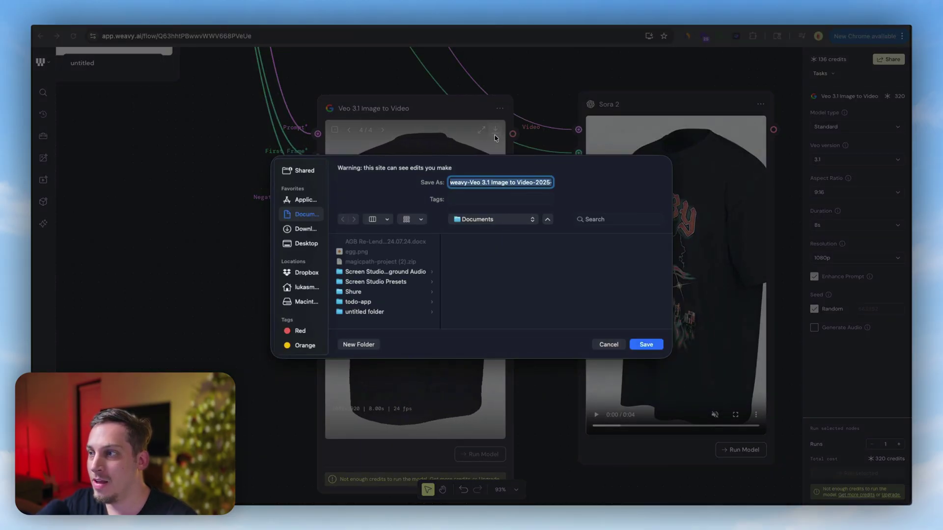